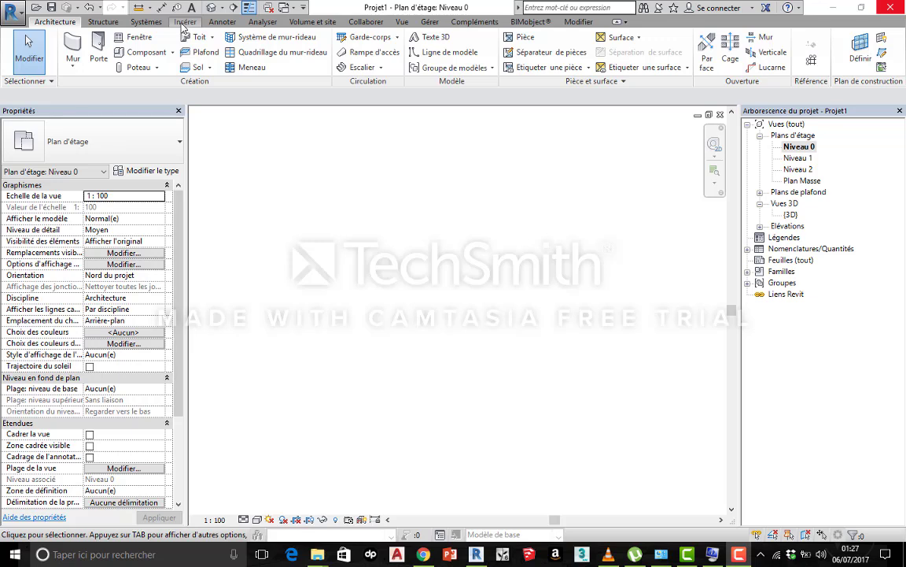
pyautogui.click(185, 22)
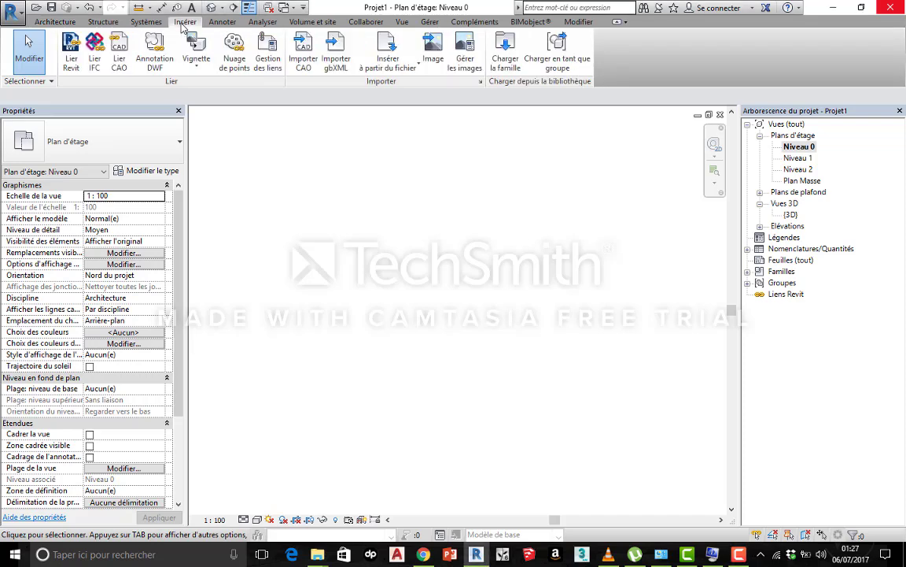
pyautogui.click(308, 59)
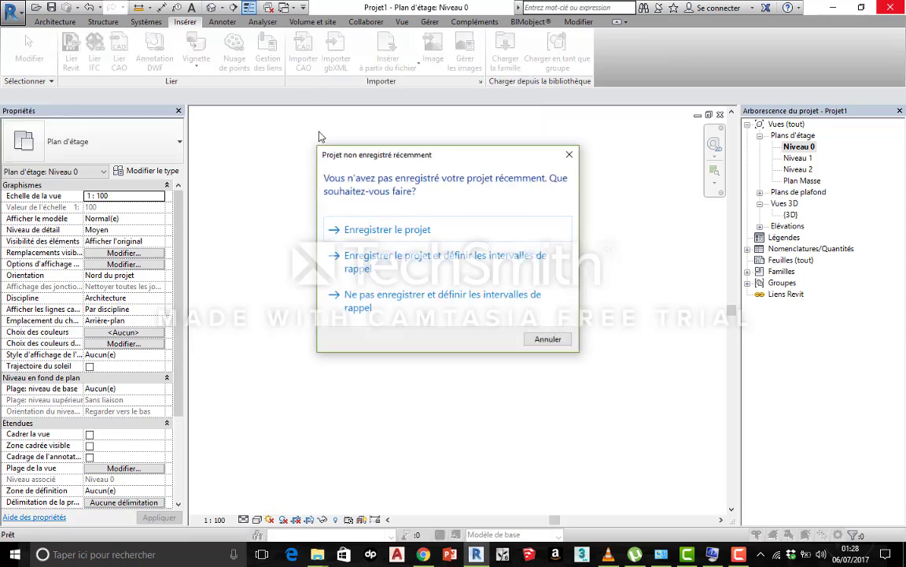
pyautogui.click(408, 230)
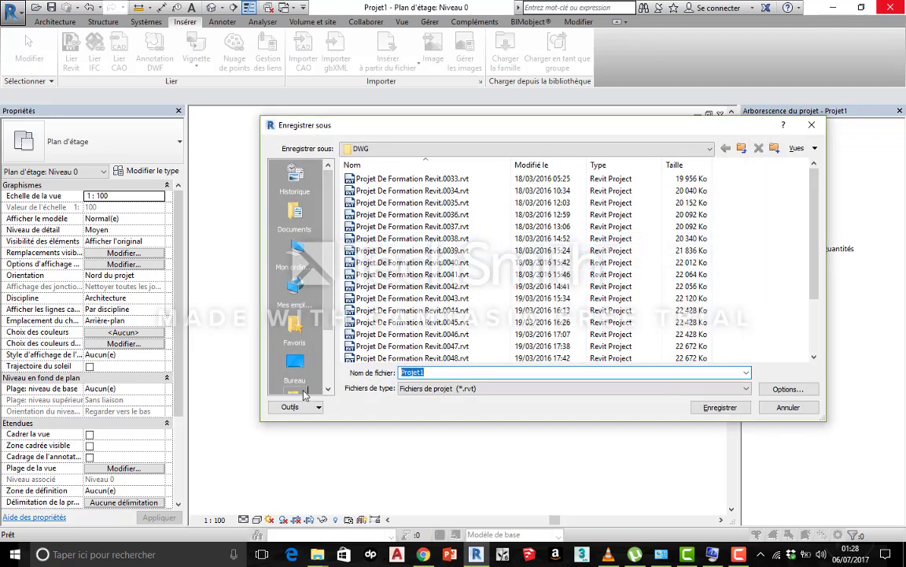
pyautogui.click(295, 362)
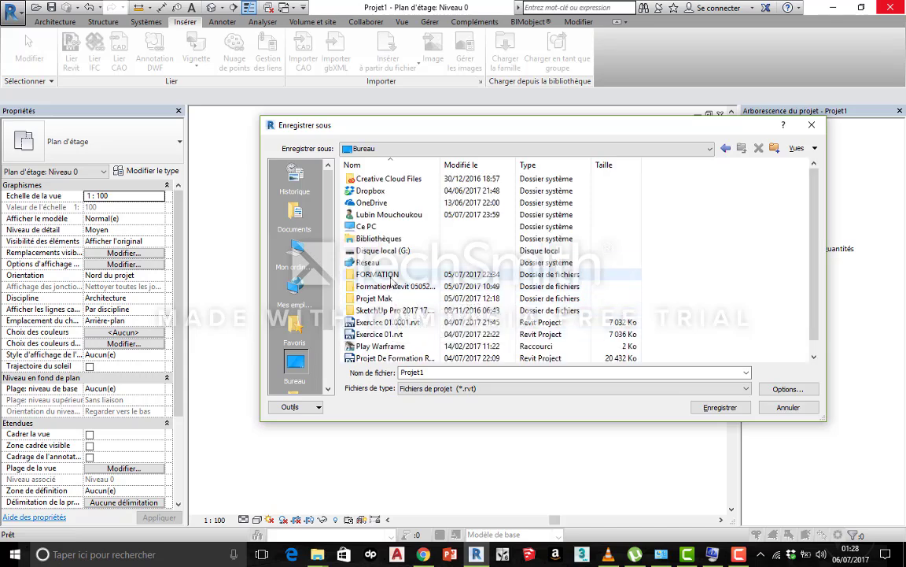
pyautogui.doubleClick(384, 274)
pyautogui.doubleClick(364, 190)
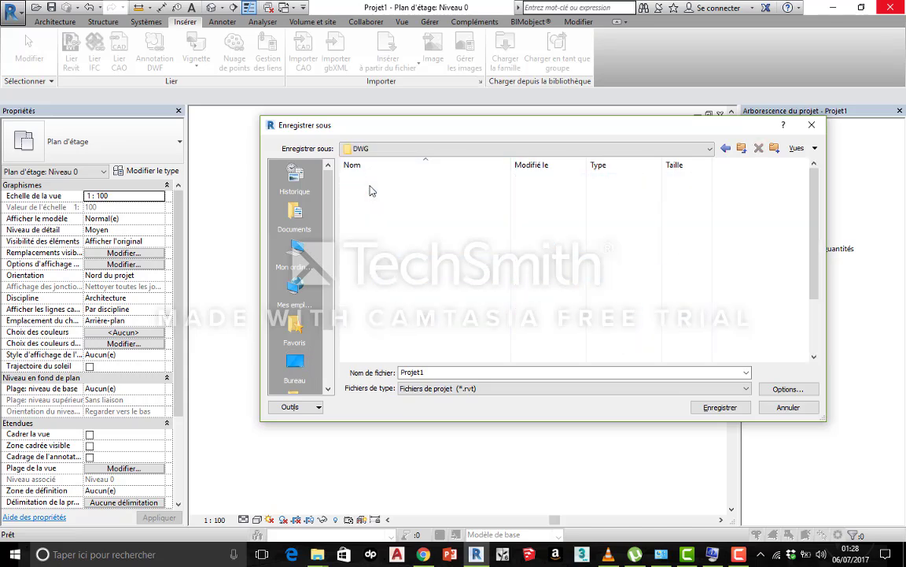
pyautogui.scroll(3, 415, 304)
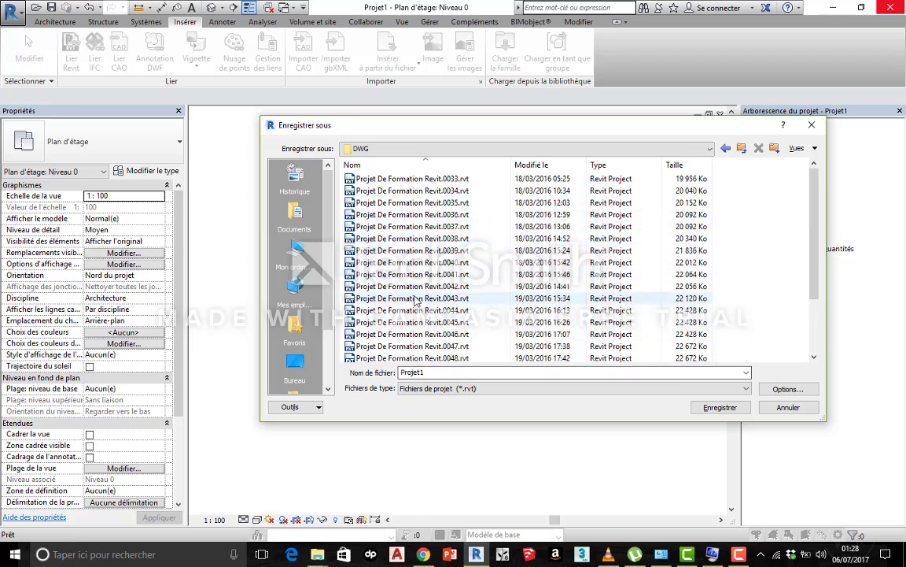
pyautogui.click(742, 149)
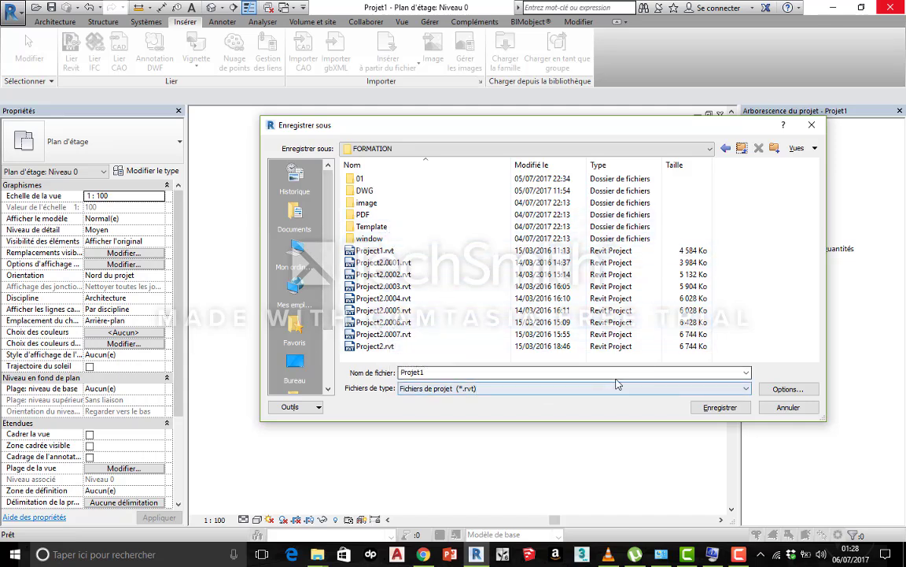
pyautogui.click(787, 407)
# Step: Import the CAD file projet-RDC.dwg into the Niveau 0 plan, keeping metres as the import unit
pyautogui.click(303, 53)
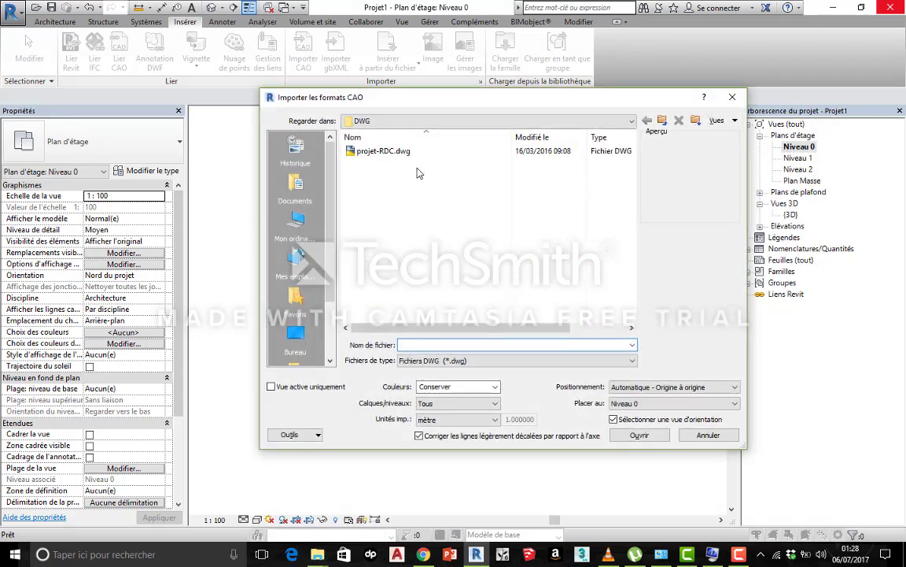
pyautogui.click(399, 153)
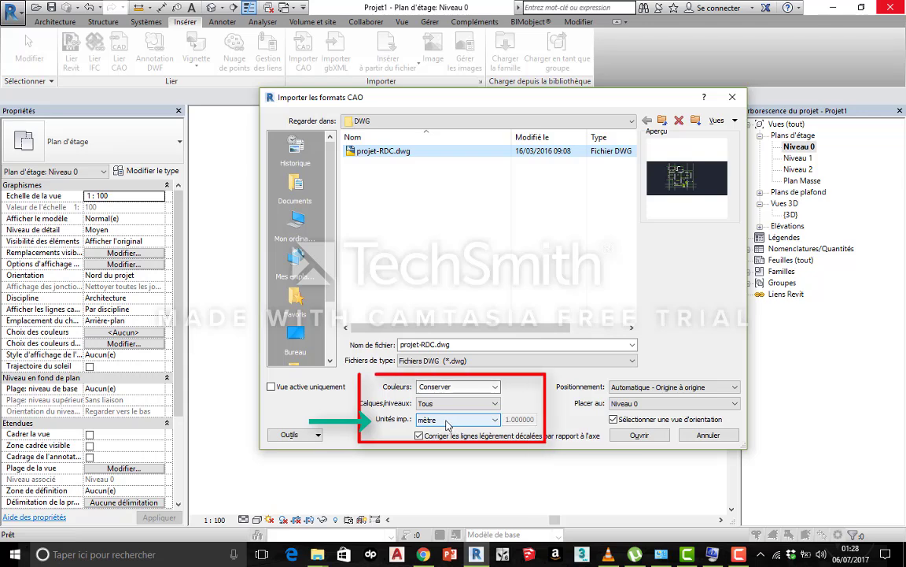
pyautogui.click(641, 435)
pyautogui.scroll(-5, 454, 340)
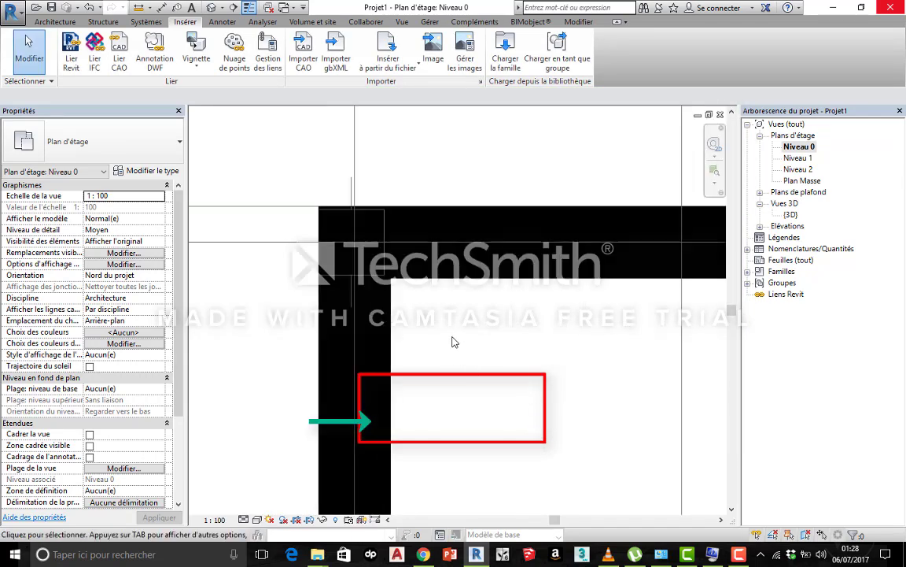
pyautogui.scroll(-3, 418, 274)
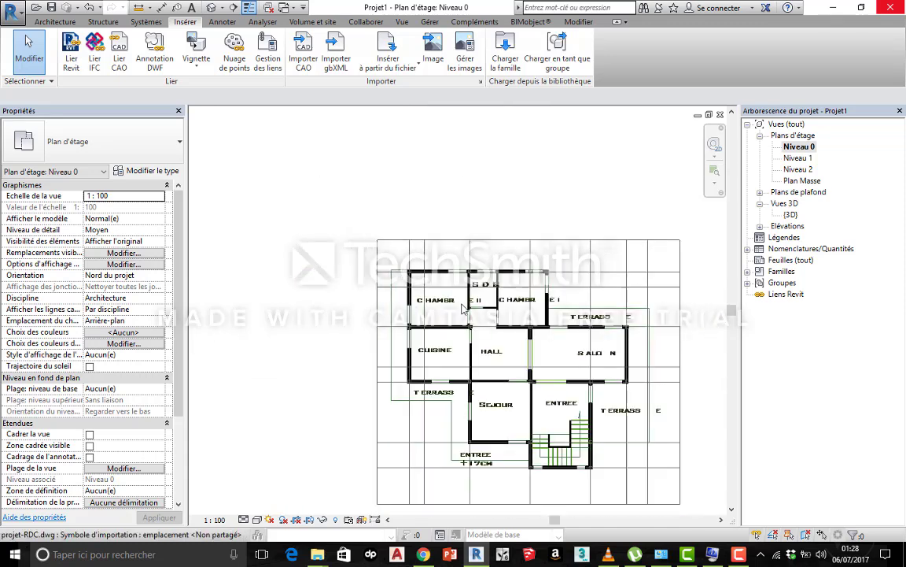
# Step: Unpin the imported projet-RDC.dwg drawing and deselect it
pyautogui.click(553, 329)
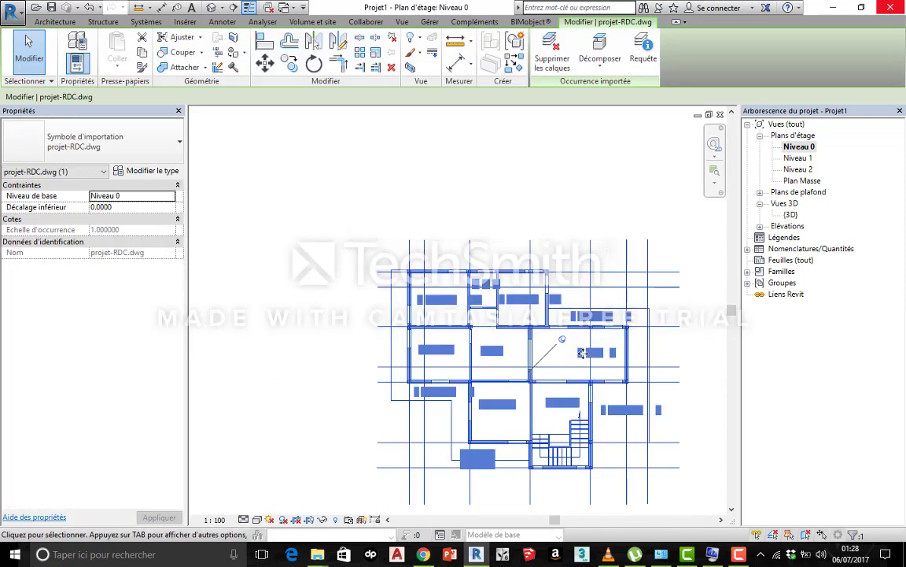
pyautogui.scroll(2, 574, 354)
pyautogui.scroll(1, 551, 328)
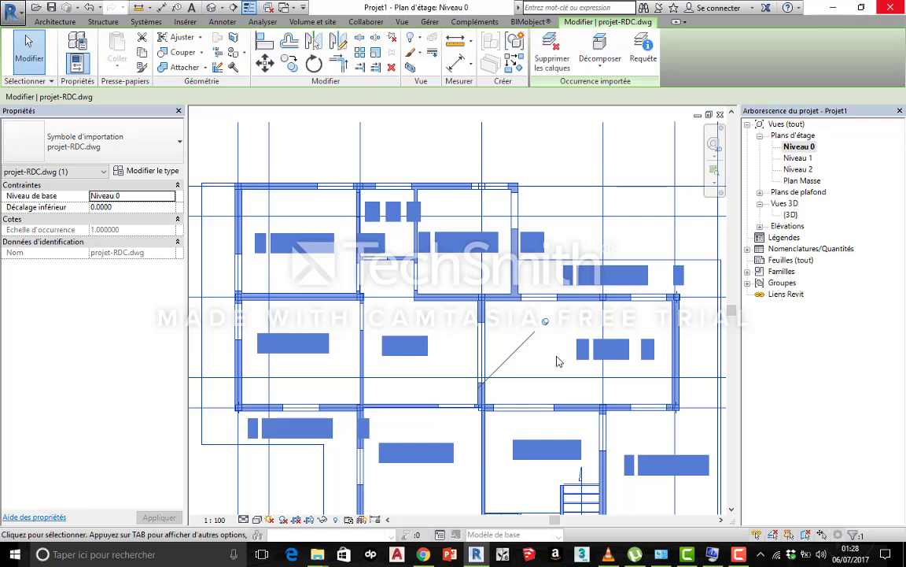
pyautogui.scroll(-2, 547, 326)
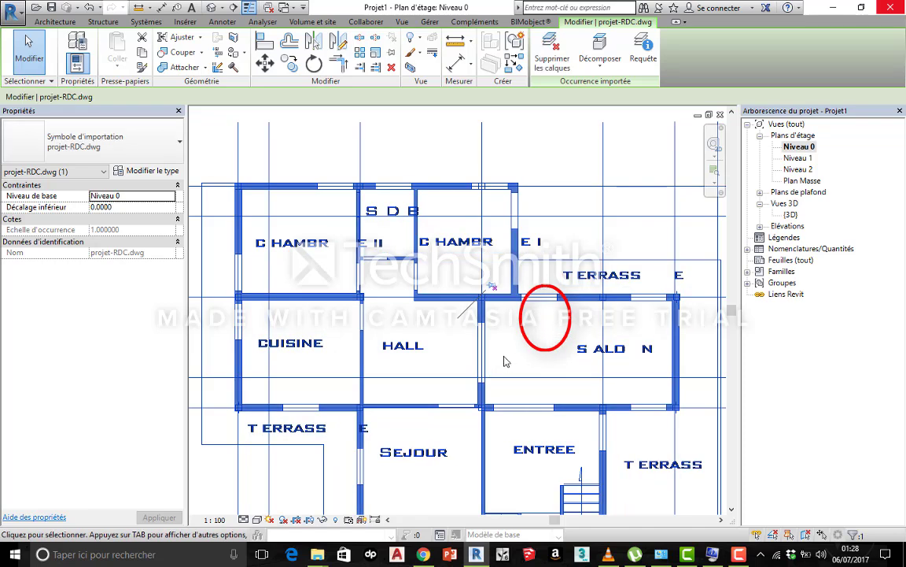
pyautogui.scroll(-2, 598, 332)
pyautogui.click(631, 318)
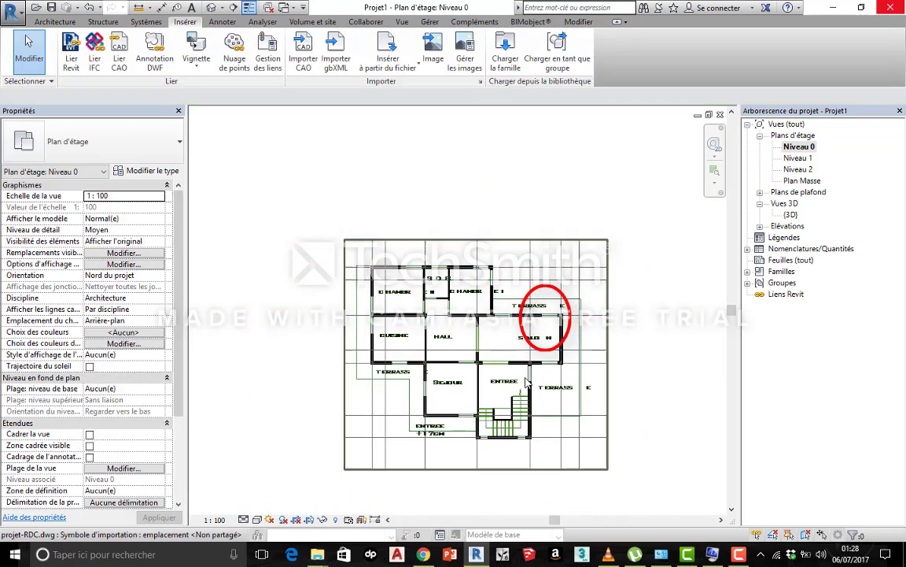
pyautogui.scroll(1, 472, 346)
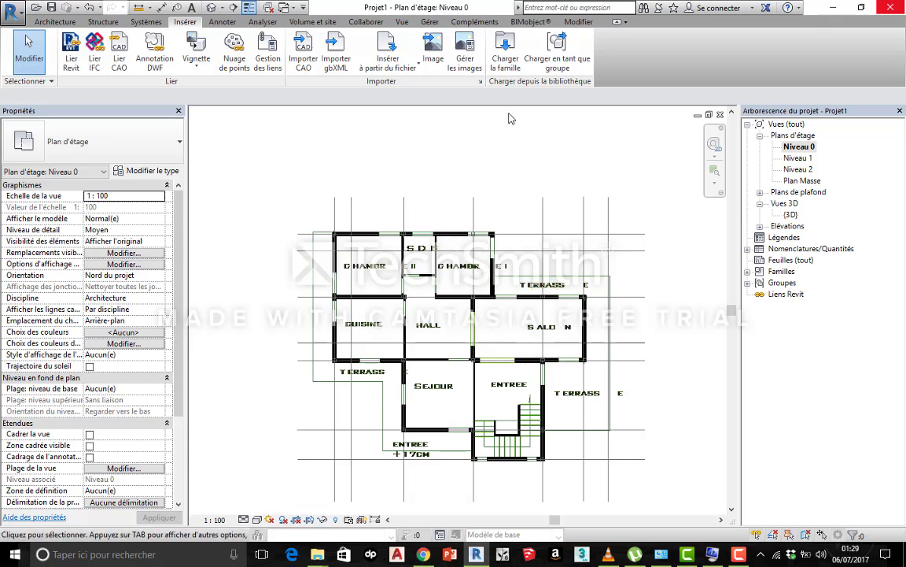
# Step: Measure the outer length of the upper wall running across Chambre II, SDB and Chambre I, and leave the measuring tool
pyautogui.click(570, 24)
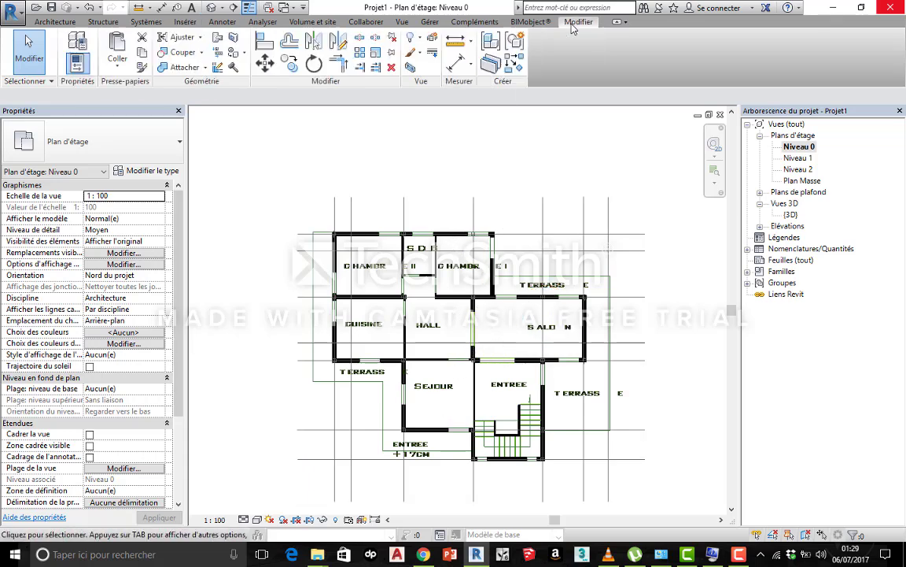
pyautogui.click(456, 41)
pyautogui.scroll(1, 431, 149)
pyautogui.scroll(5, 305, 251)
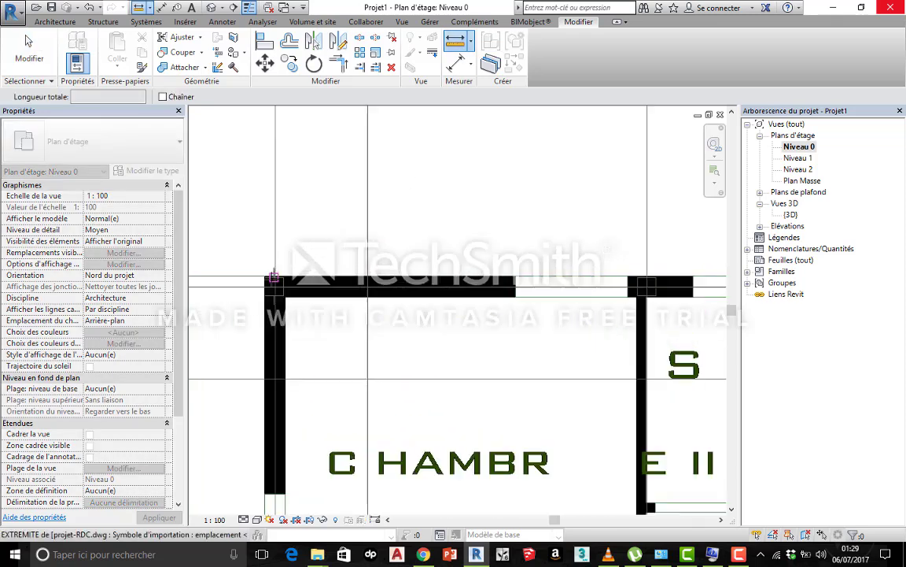
pyautogui.click(260, 275)
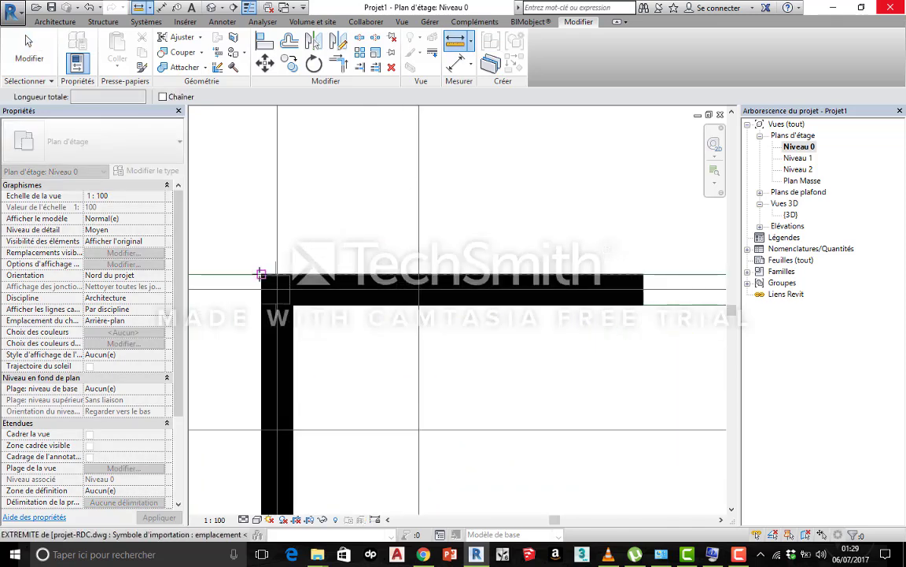
pyautogui.scroll(-4, 299, 275)
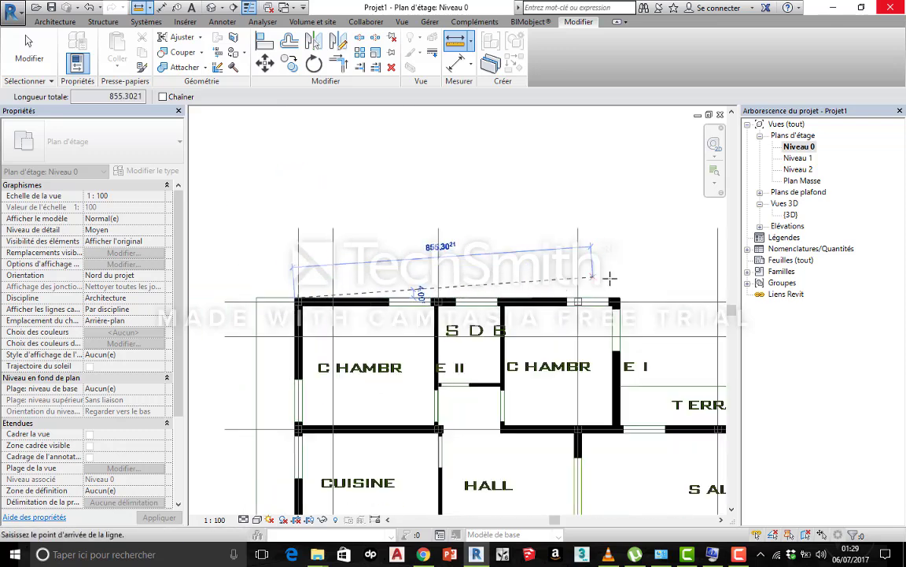
pyautogui.scroll(3, 674, 307)
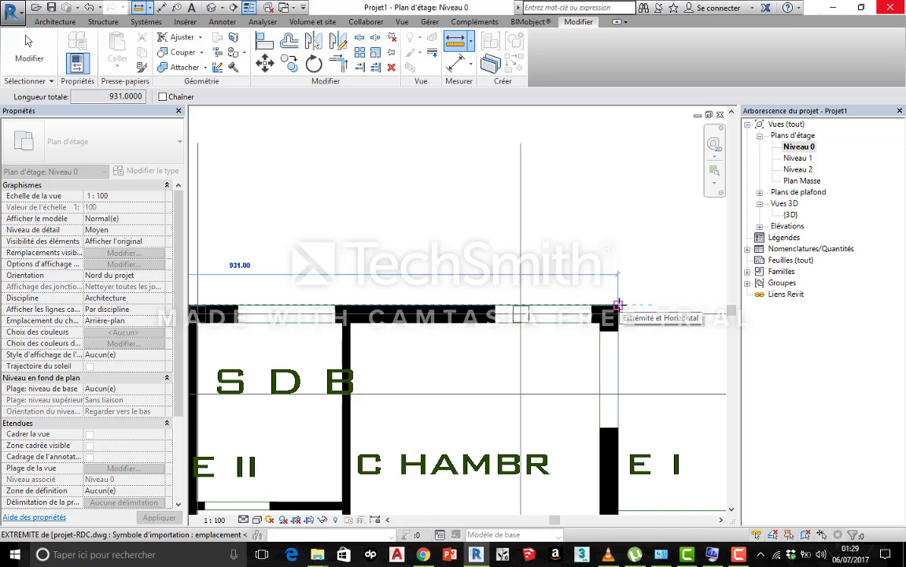
pyautogui.scroll(-4, 619, 305)
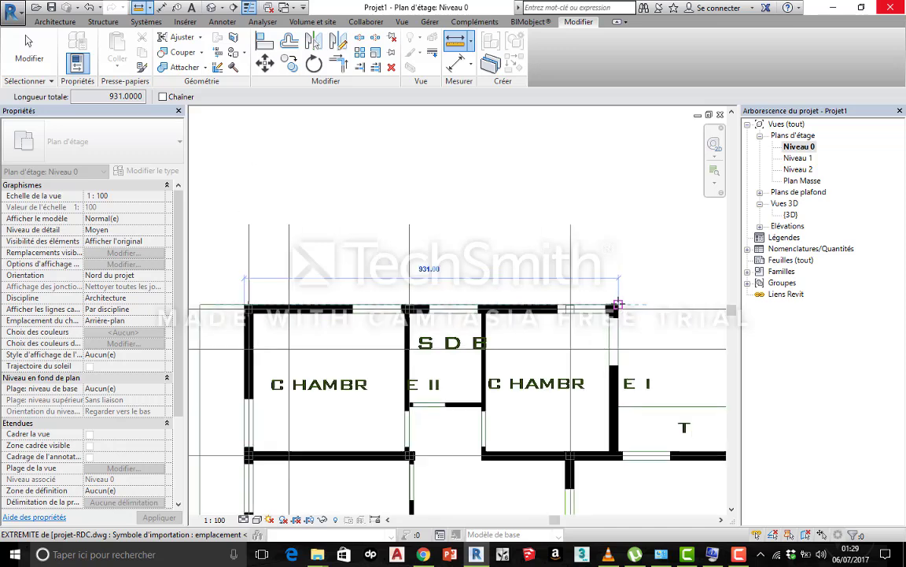
pyautogui.rightClick(481, 195)
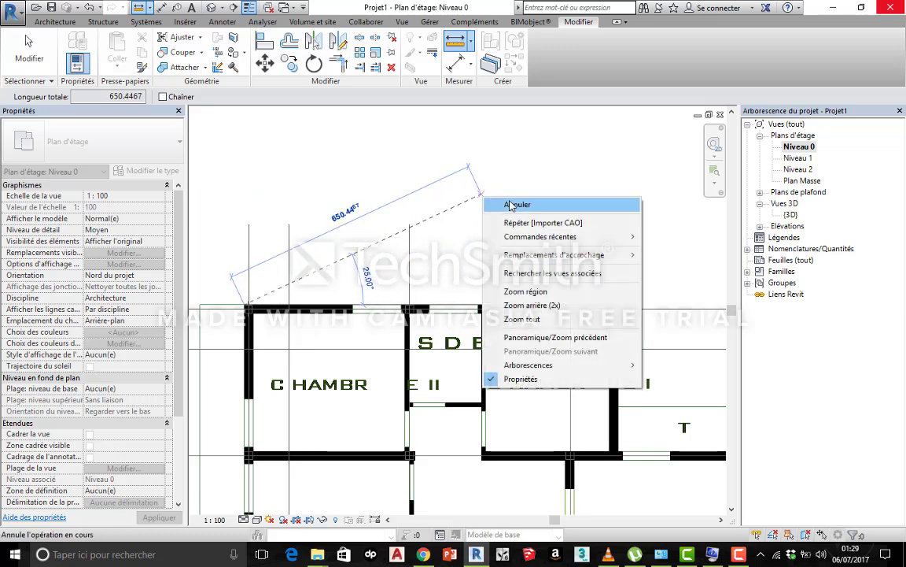
pyautogui.click(509, 205)
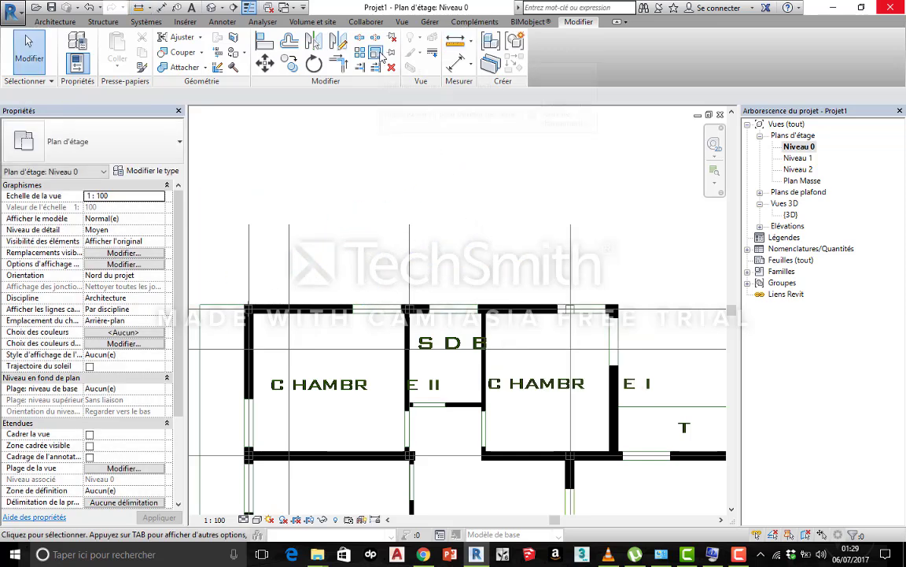
# Step: Scale the imported plan graphically, using the upper wall's two outer corners as reference and 9.31 as its new length
pyautogui.click(401, 345)
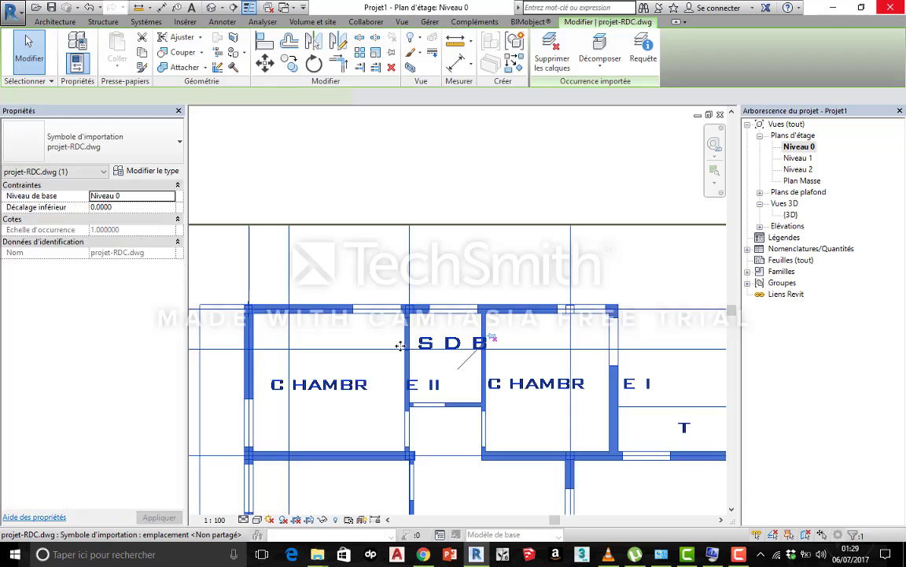
pyautogui.click(377, 53)
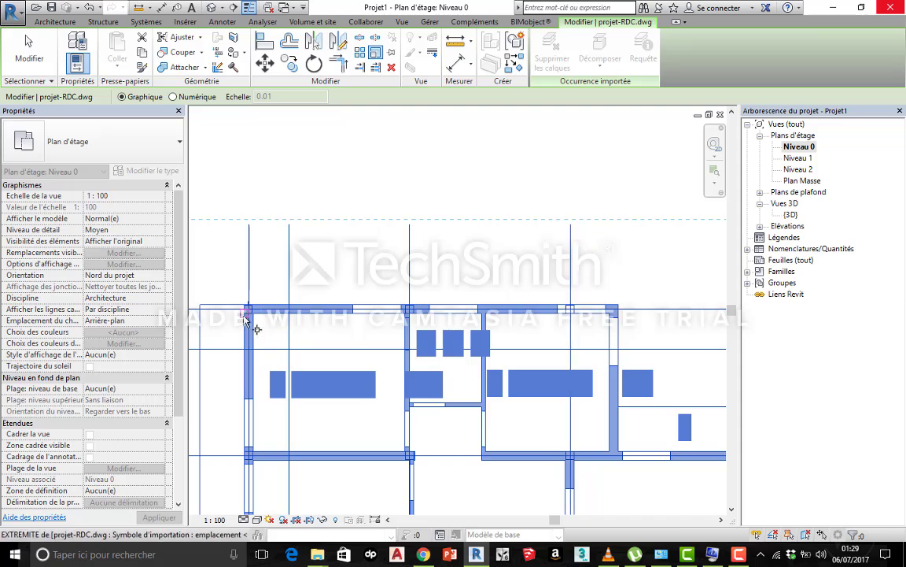
pyautogui.scroll(1, 247, 307)
pyautogui.scroll(10, 247, 308)
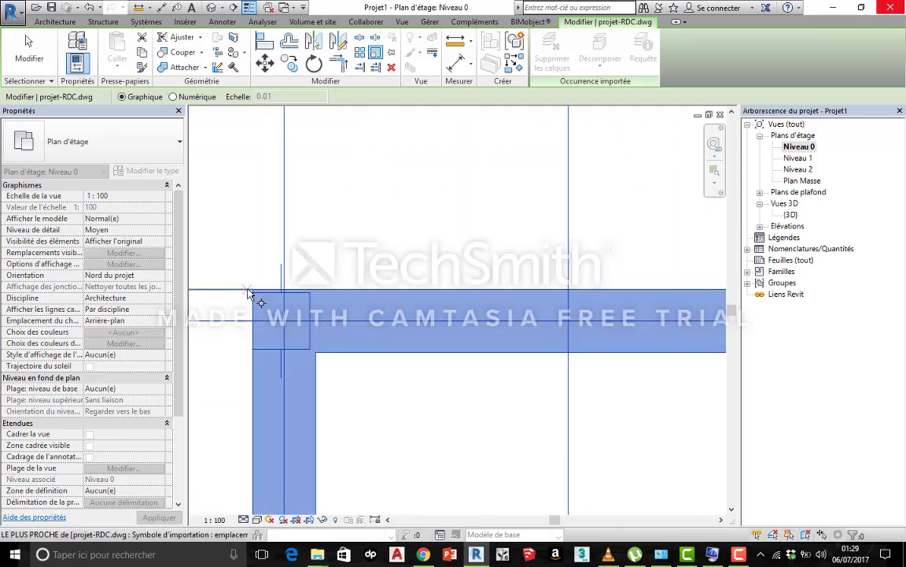
pyautogui.click(254, 291)
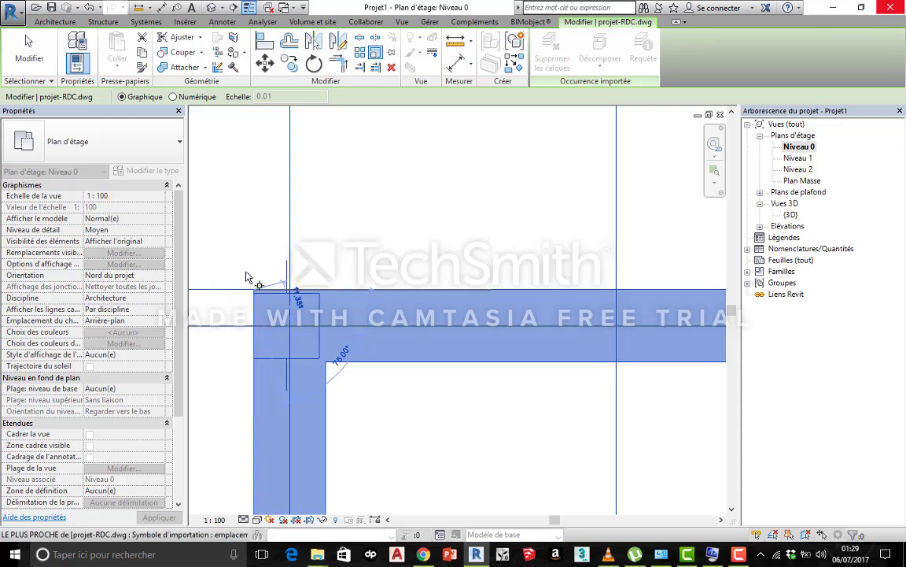
pyautogui.scroll(-8, 247, 282)
pyautogui.scroll(2, 287, 315)
pyautogui.scroll(-3, 327, 291)
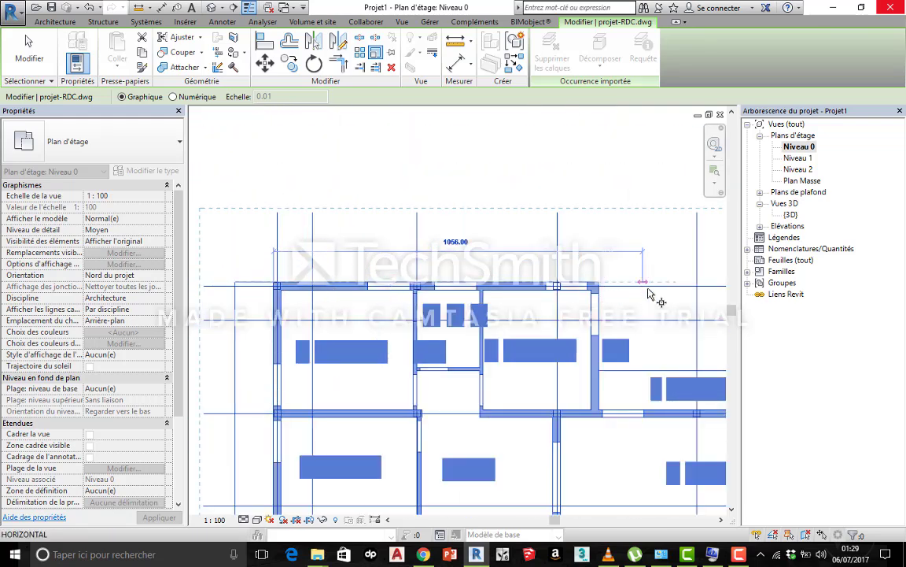
pyautogui.scroll(6, 573, 271)
pyautogui.scroll(-1, 599, 299)
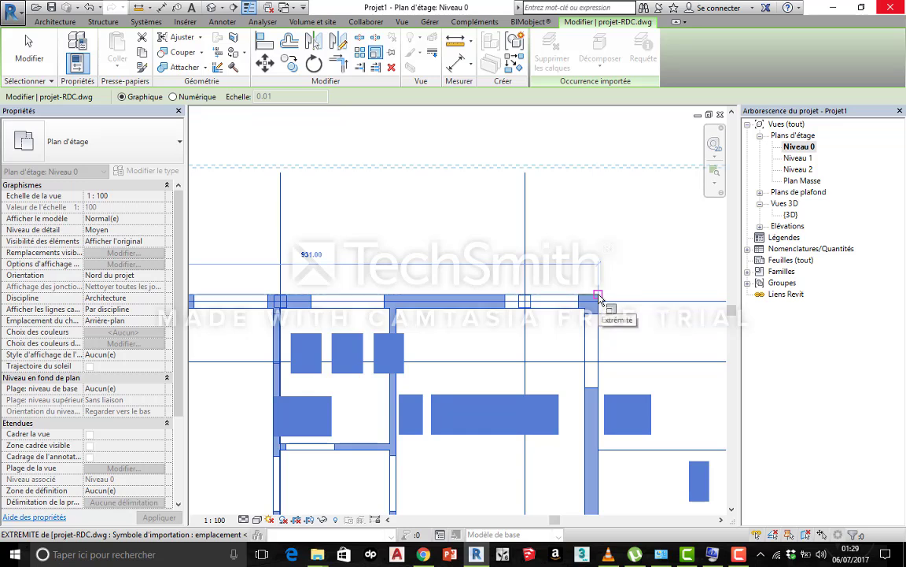
pyautogui.write('9.3')
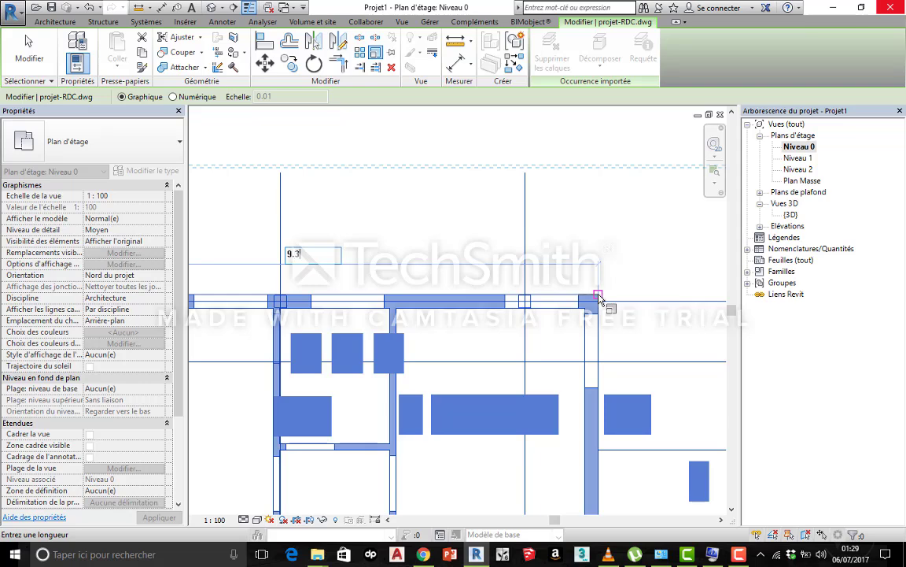
pyautogui.write('1')
pyautogui.press('Return')
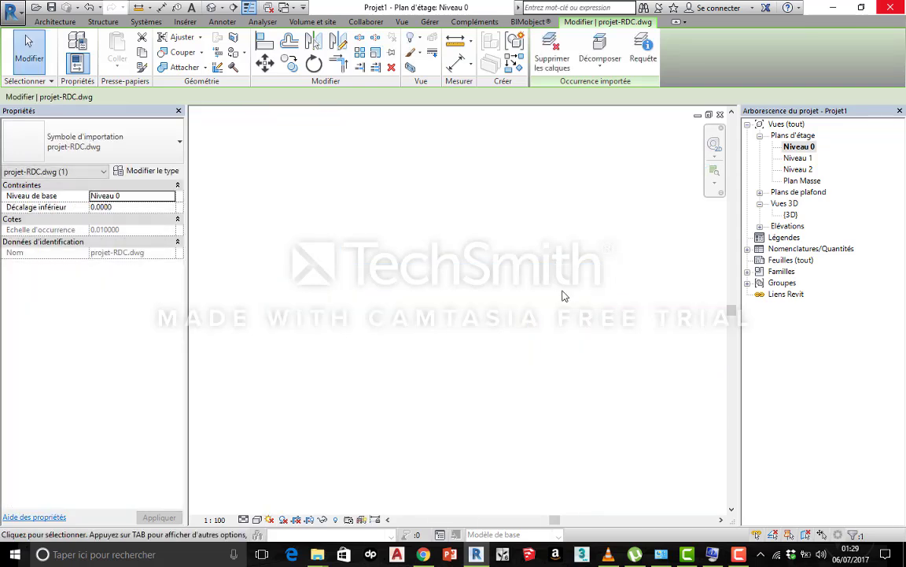
# Step: Deselect the scaled plan and bring the whole floor plan back into view
pyautogui.scroll(2, 299, 300)
pyautogui.scroll(8, 327, 307)
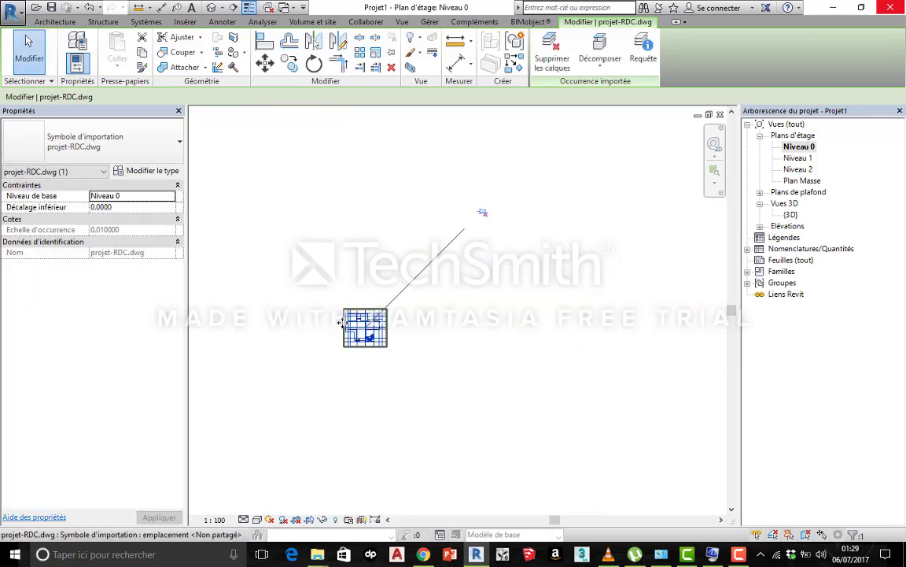
pyautogui.press('Escape')
pyautogui.click(570, 304)
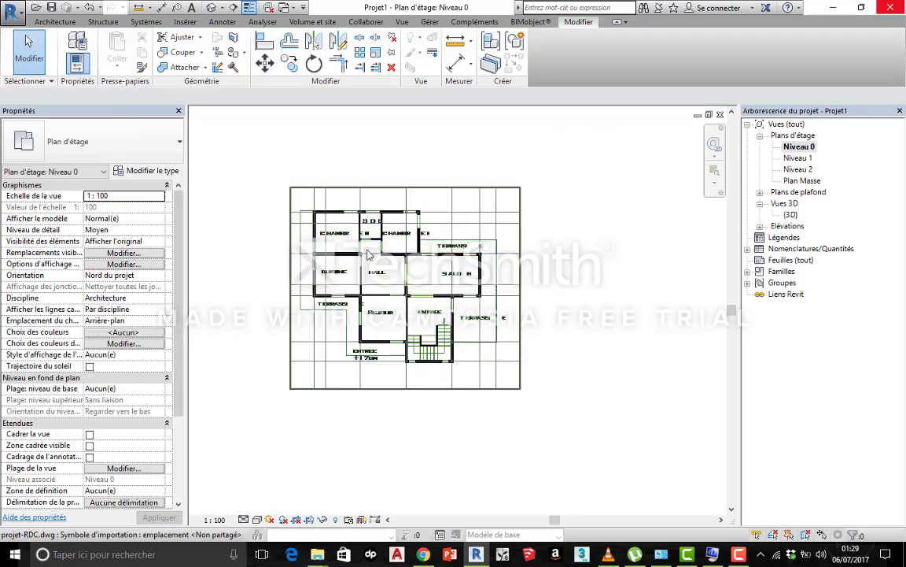
pyautogui.scroll(3, 338, 232)
pyautogui.scroll(-1, 356, 249)
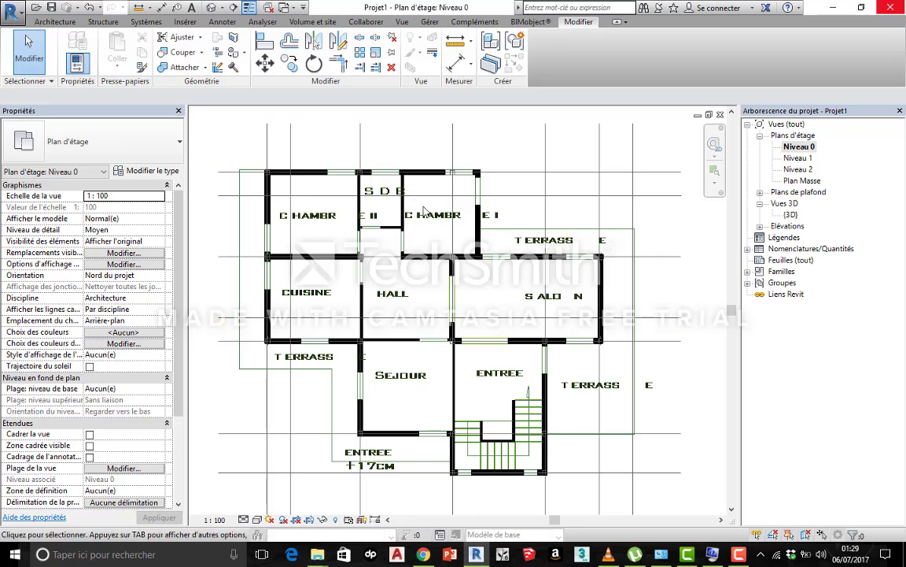
# Step: Start placing walls of type Ext. Brique 22 with the justification line set to Nu fini: Extérieur
pyautogui.scroll(-1, 379, 219)
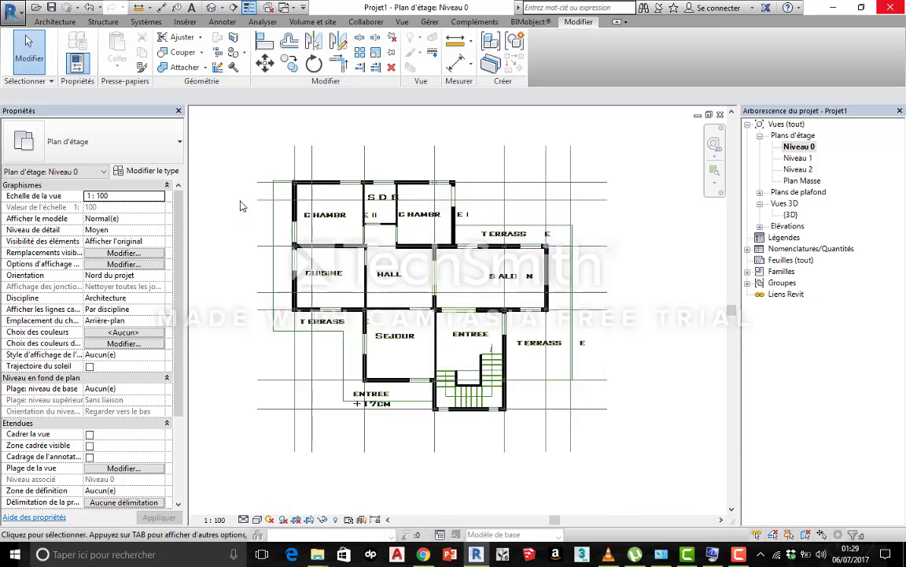
pyautogui.click(56, 22)
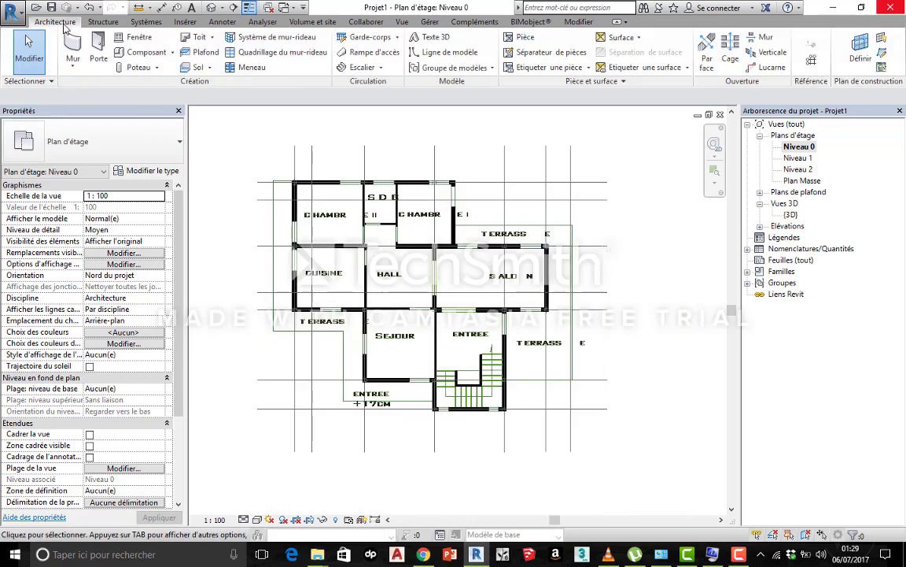
pyautogui.click(70, 43)
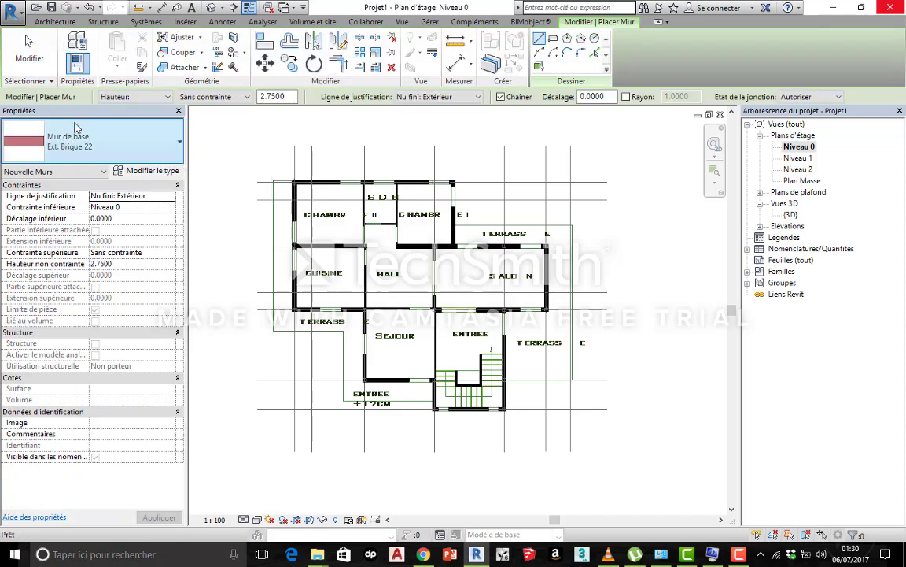
pyautogui.click(134, 128)
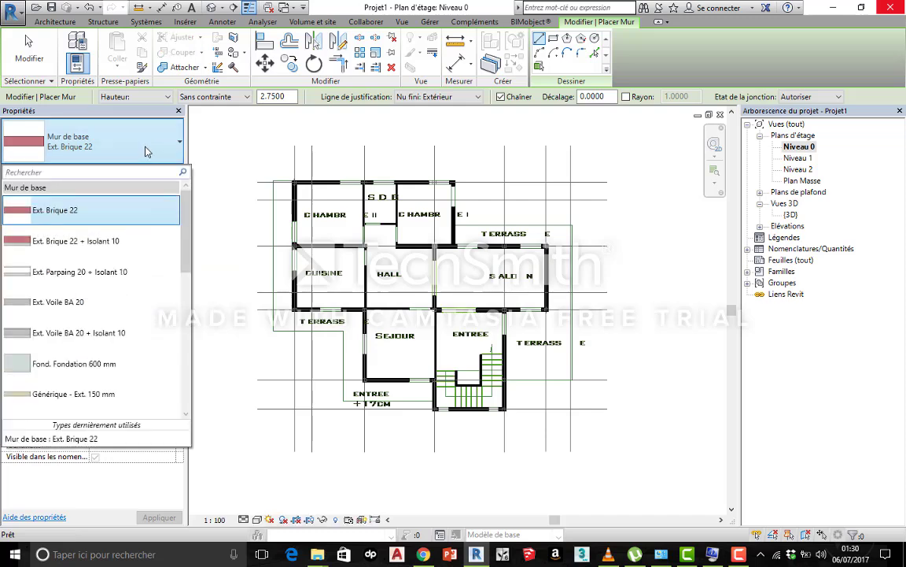
pyautogui.scroll(-3, 79, 260)
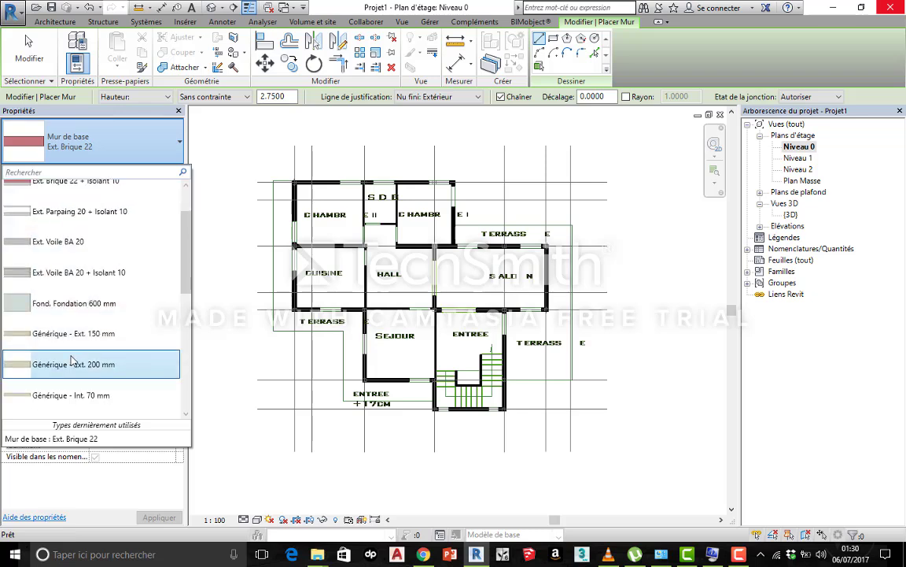
pyautogui.scroll(3, 69, 370)
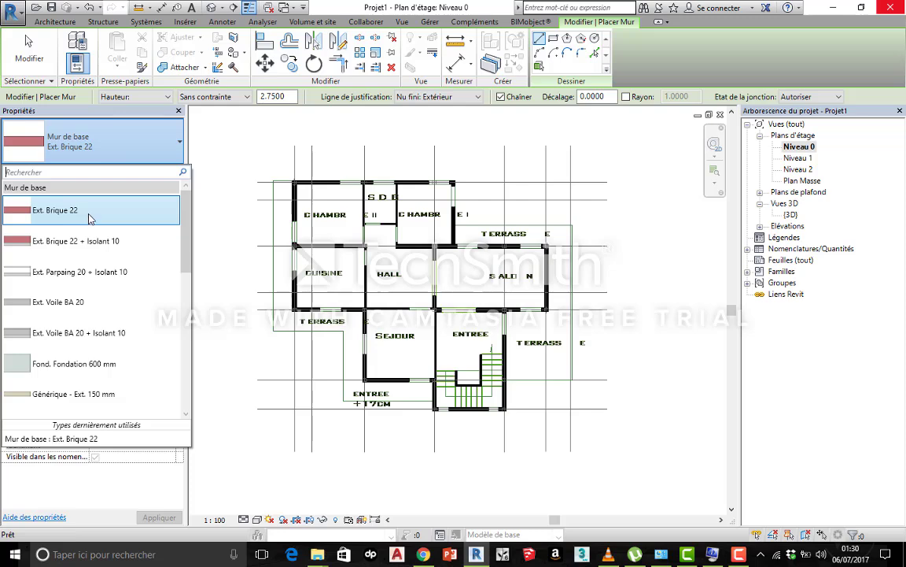
pyautogui.moveTo(90, 216)
pyautogui.click(117, 210)
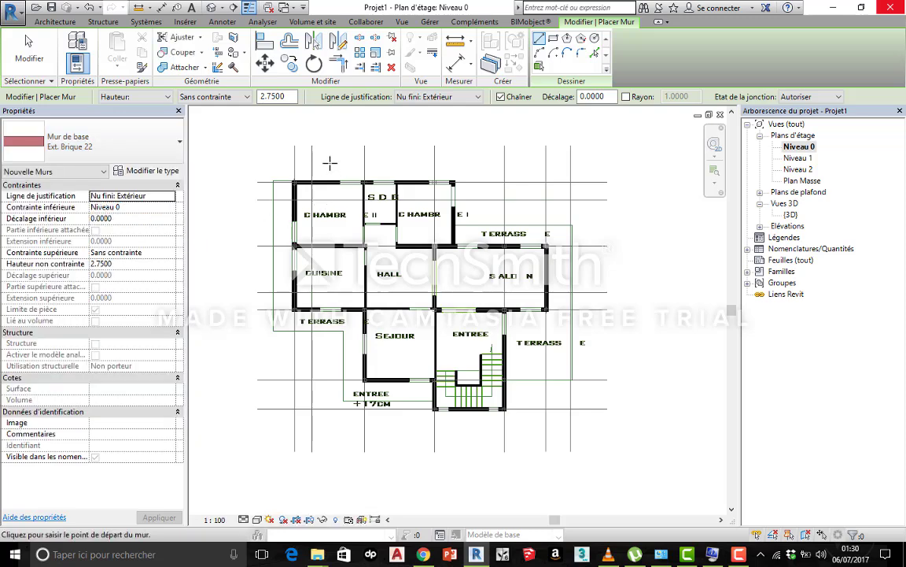
pyautogui.scroll(5, 303, 173)
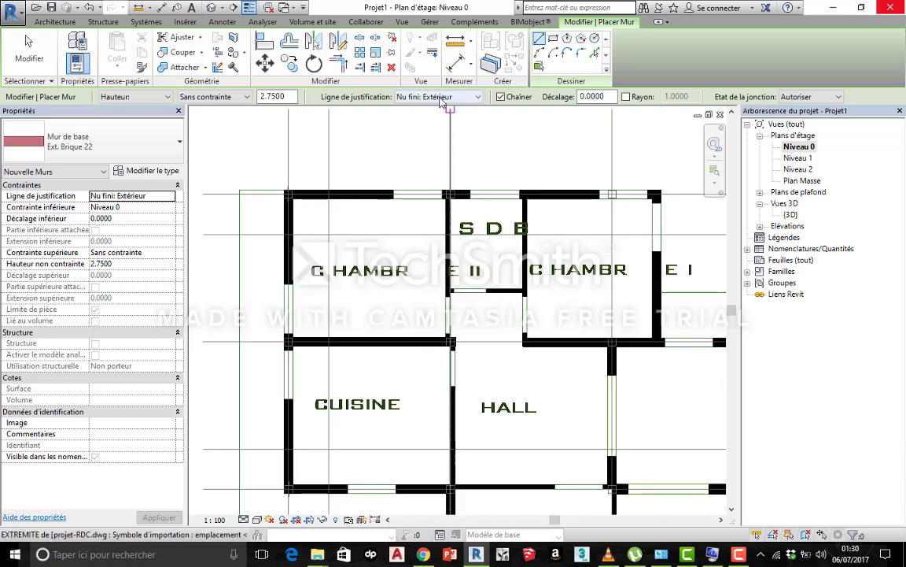
pyautogui.click(444, 97)
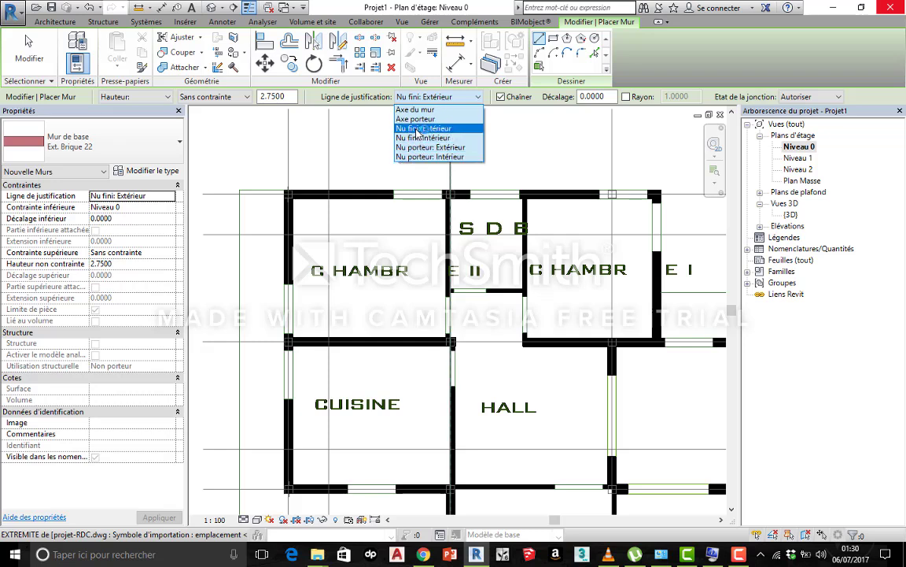
pyautogui.click(417, 129)
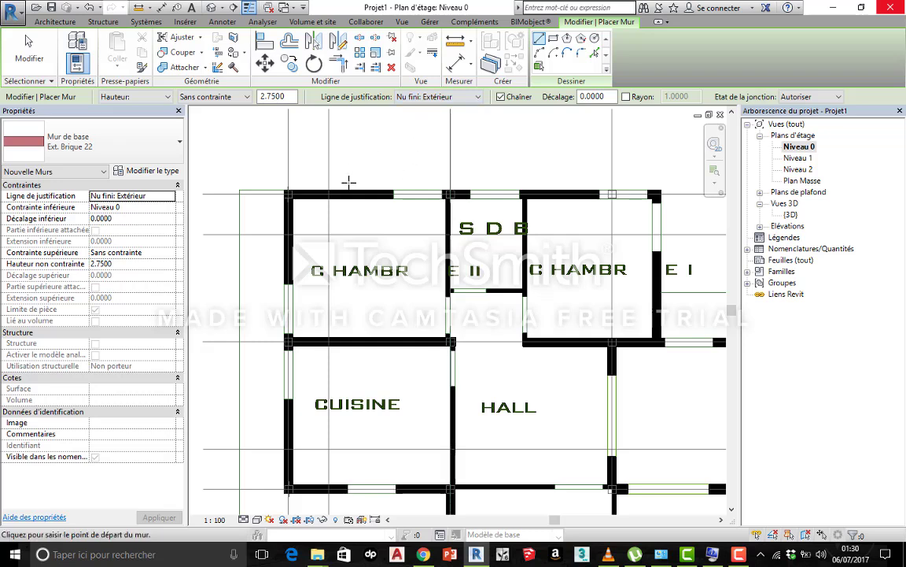
# Step: Draw the plan's upper exterior wall from Chambre II's outer corner to Chambre I's outer corner, tracing the imported outline
pyautogui.scroll(2, 289, 191)
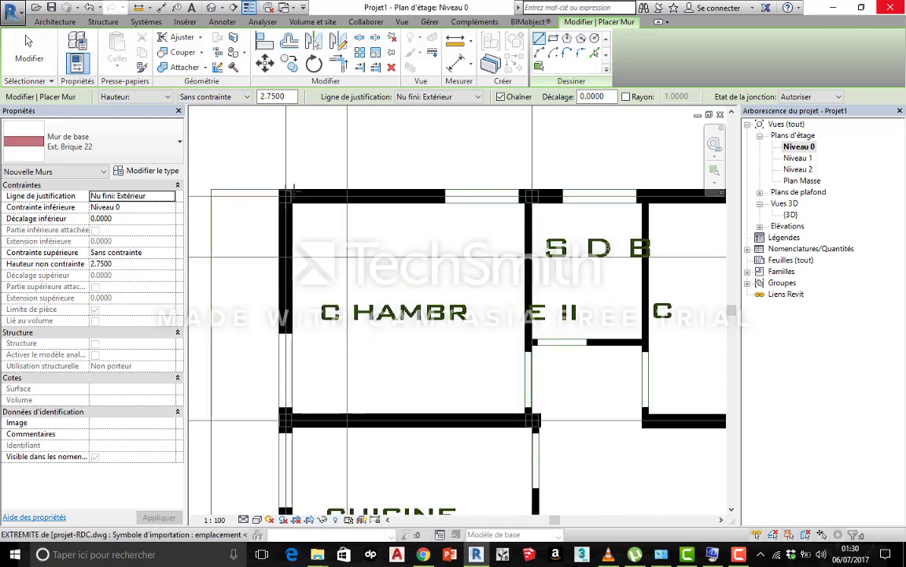
pyautogui.scroll(5, 295, 186)
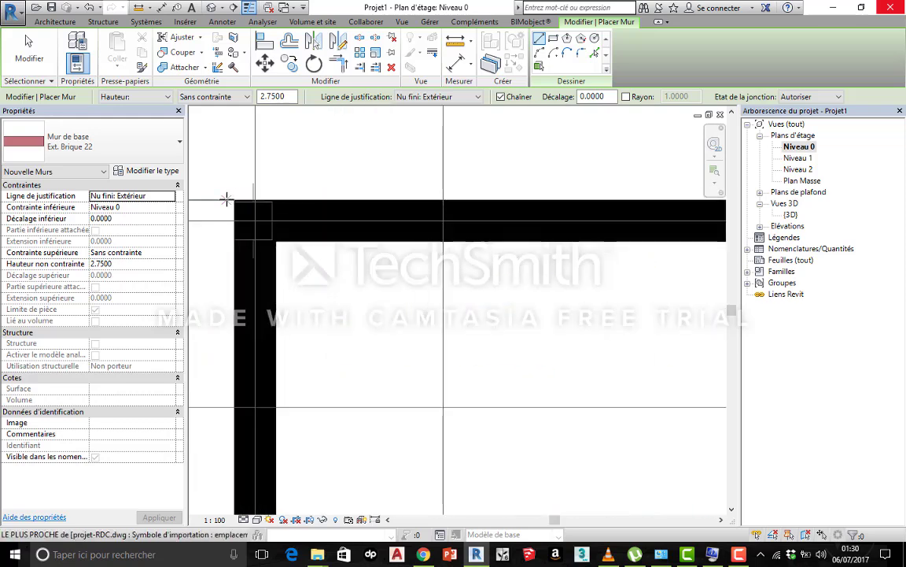
pyautogui.click(234, 199)
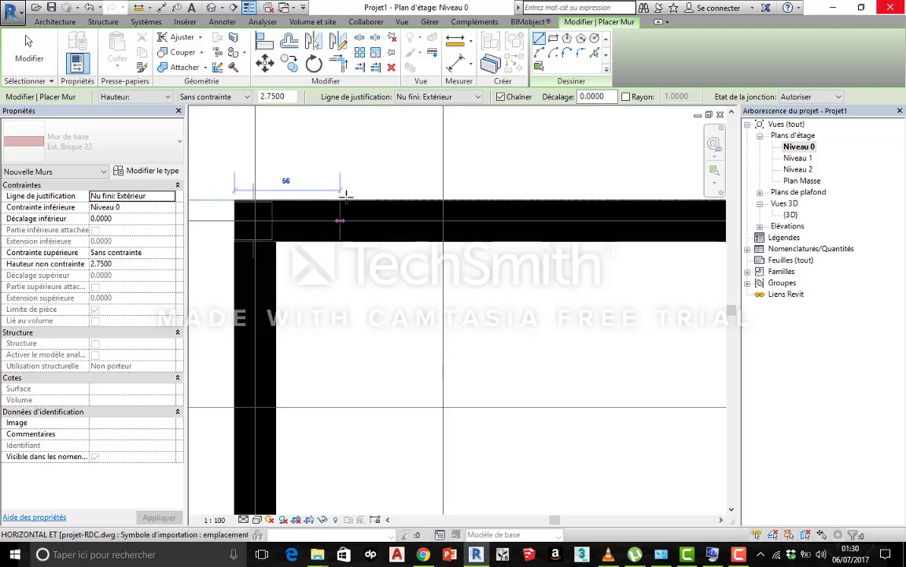
pyautogui.scroll(-5, 338, 197)
pyautogui.scroll(5, 520, 193)
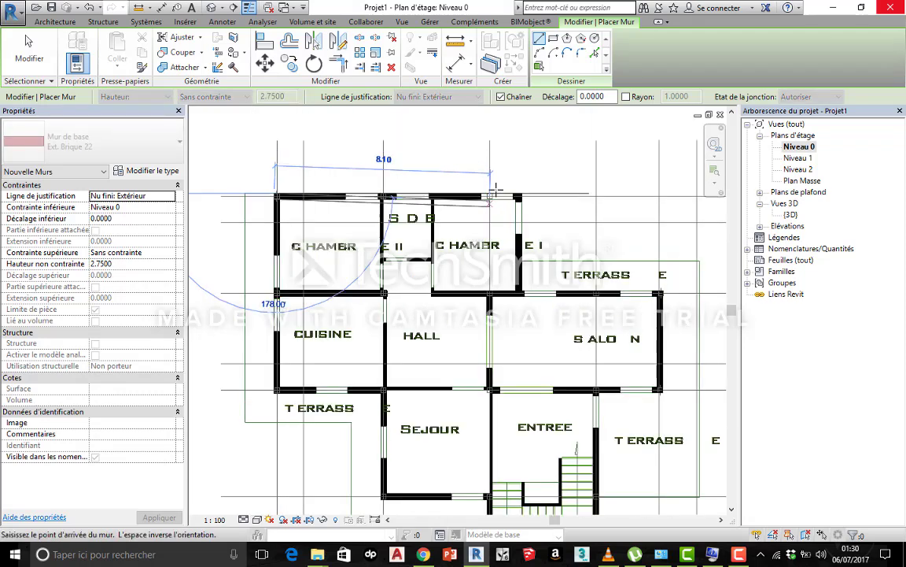
pyautogui.click(538, 192)
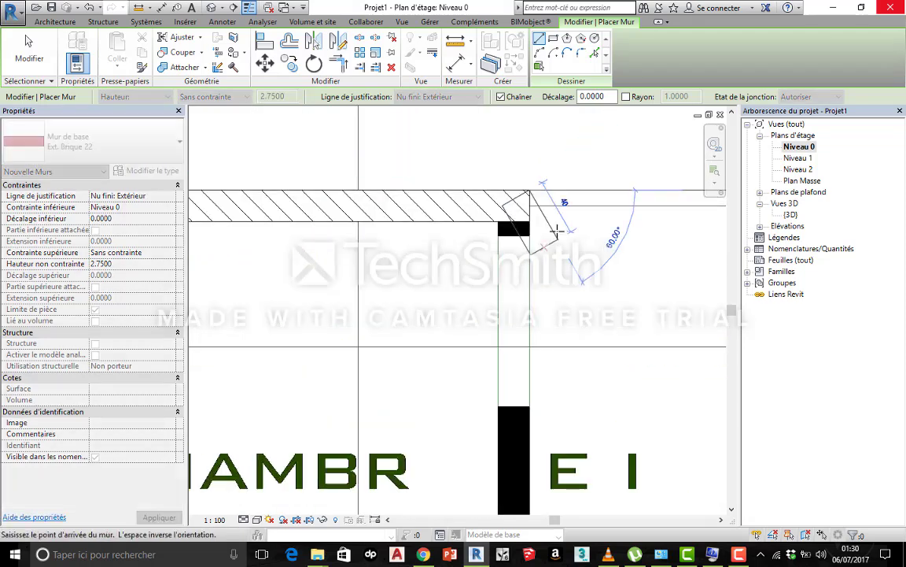
# Step: Continue the exterior walls down Chambre I's outer side and along the Salon's upper side to its outer corner
pyautogui.scroll(-4, 542, 208)
pyautogui.scroll(5, 551, 360)
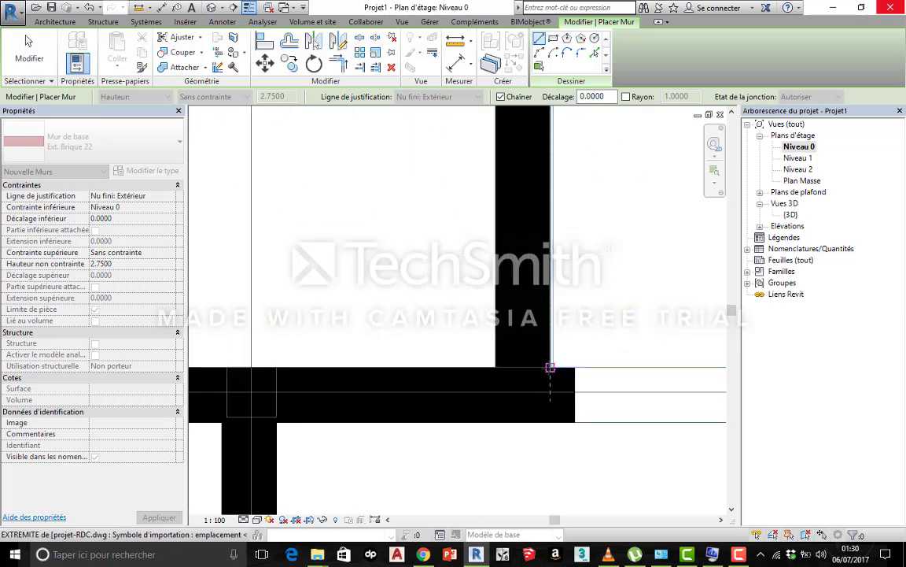
pyautogui.click(605, 366)
pyautogui.scroll(-4, 485, 346)
pyautogui.scroll(-3, 633, 354)
pyautogui.scroll(6, 712, 346)
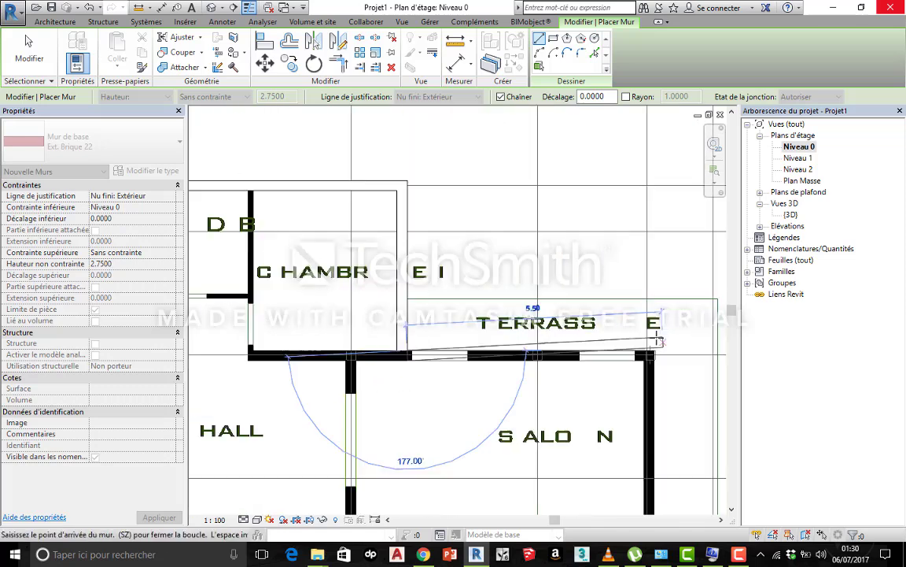
pyautogui.click(642, 360)
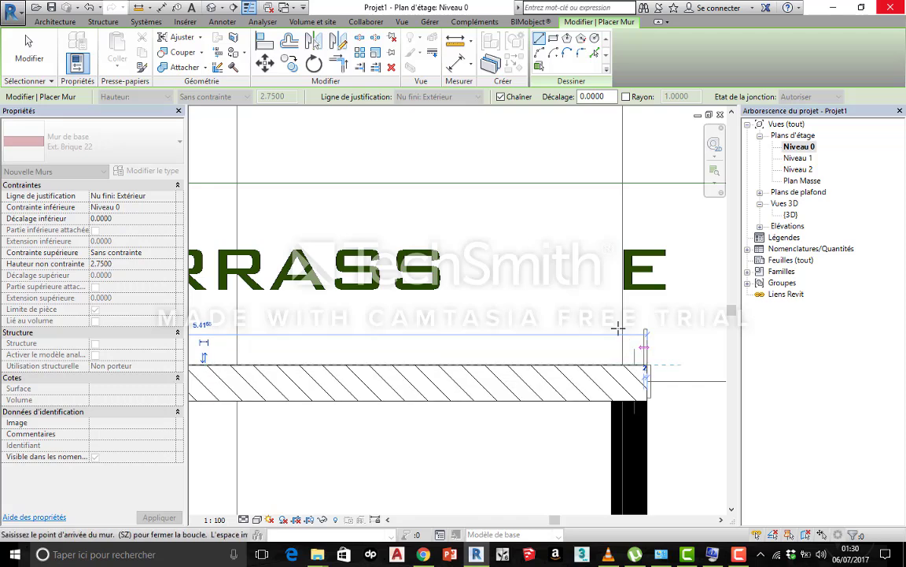
# Step: Continue the chain down the Salon's outer side and back along its lower side to the Entrée's outer corner
pyautogui.scroll(-4, 642, 362)
pyautogui.scroll(5, 602, 387)
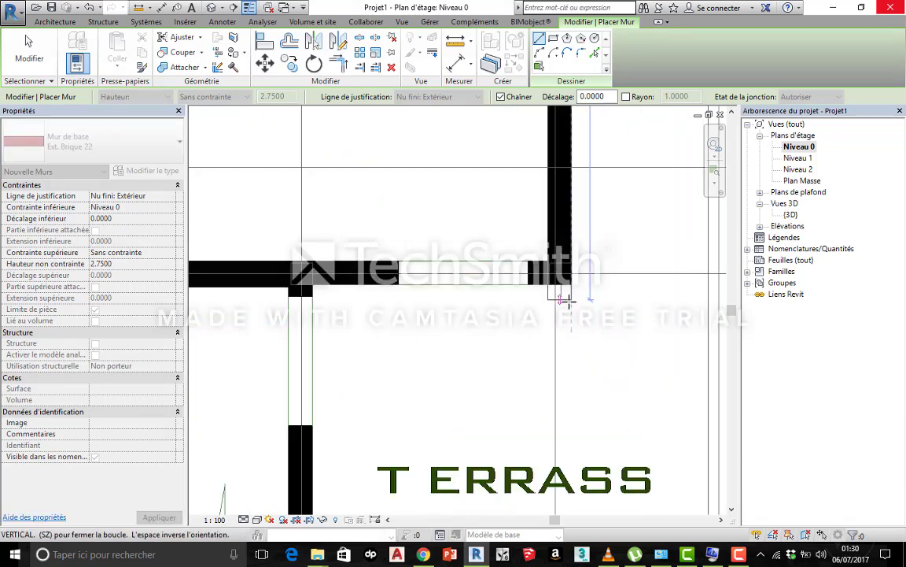
pyautogui.click(571, 285)
pyautogui.scroll(4, 307, 284)
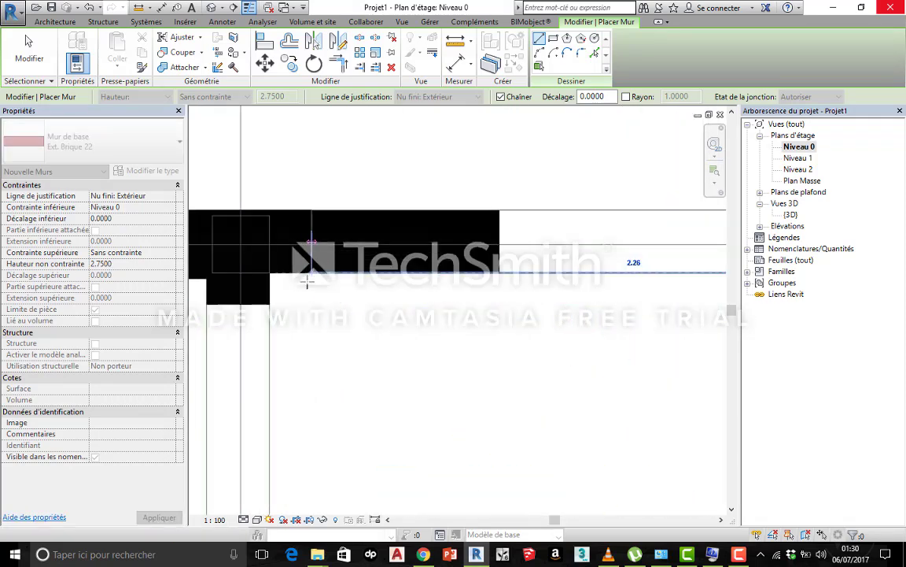
pyautogui.scroll(-5, 409, 319)
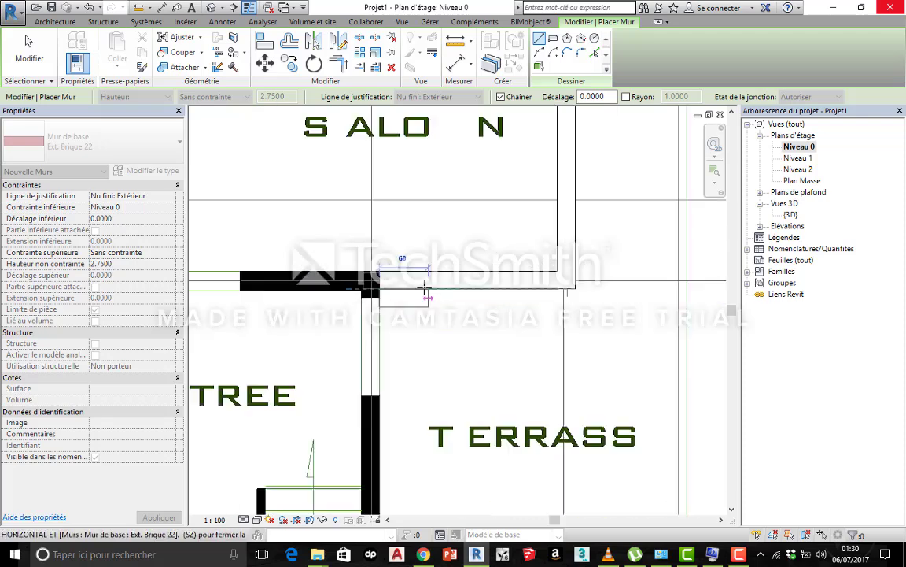
# Step: Trace the exterior walls down the Entrée's terrace side and across the lower side of the stairwell
pyautogui.scroll(-2, 421, 331)
pyautogui.scroll(6, 404, 385)
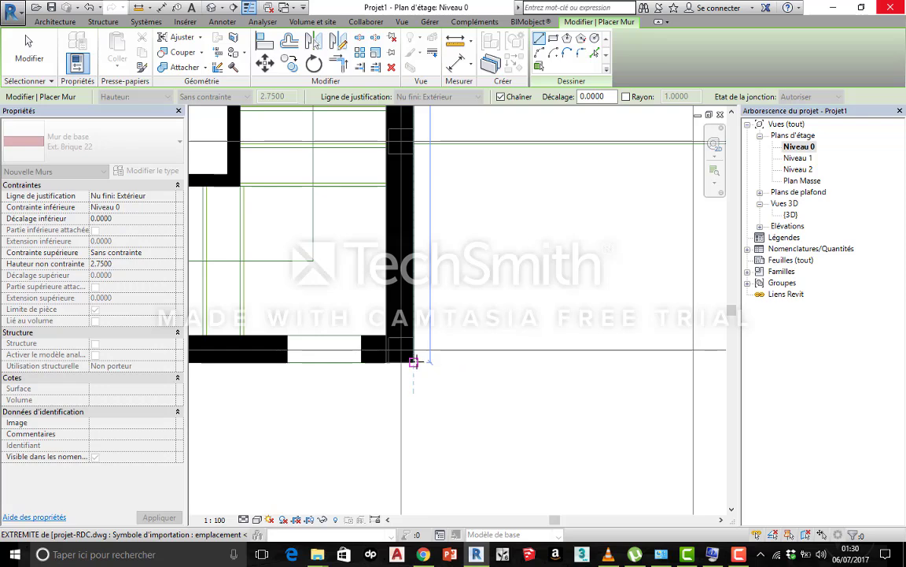
pyautogui.scroll(-4, 415, 362)
pyautogui.scroll(4, 404, 383)
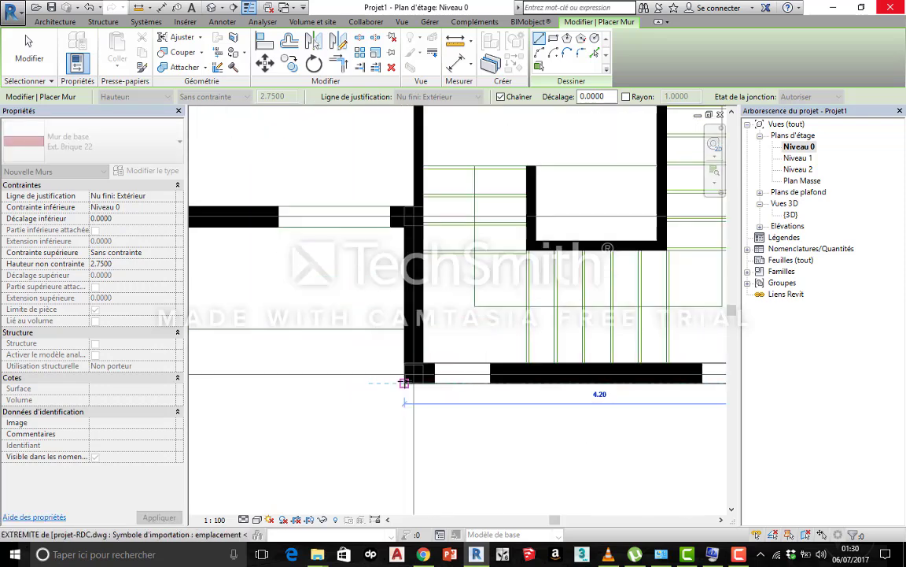
pyautogui.scroll(1, 404, 383)
pyautogui.click(404, 384)
# Step: Add the stairwell's short return wall up to the Séjour and the wall along the Séjour's lower side
pyautogui.scroll(-2, 403, 383)
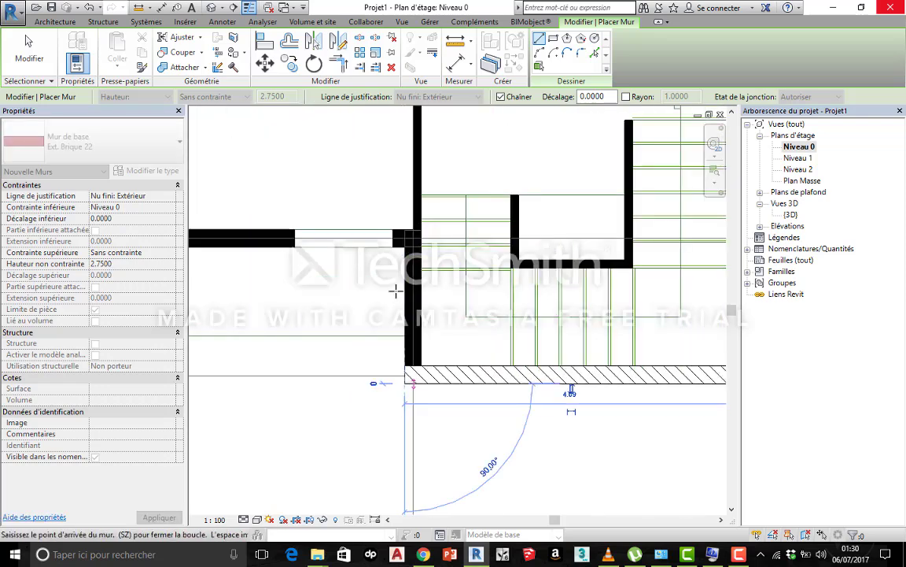
pyautogui.scroll(2, 400, 252)
pyautogui.click(404, 241)
pyautogui.scroll(-4, 404, 241)
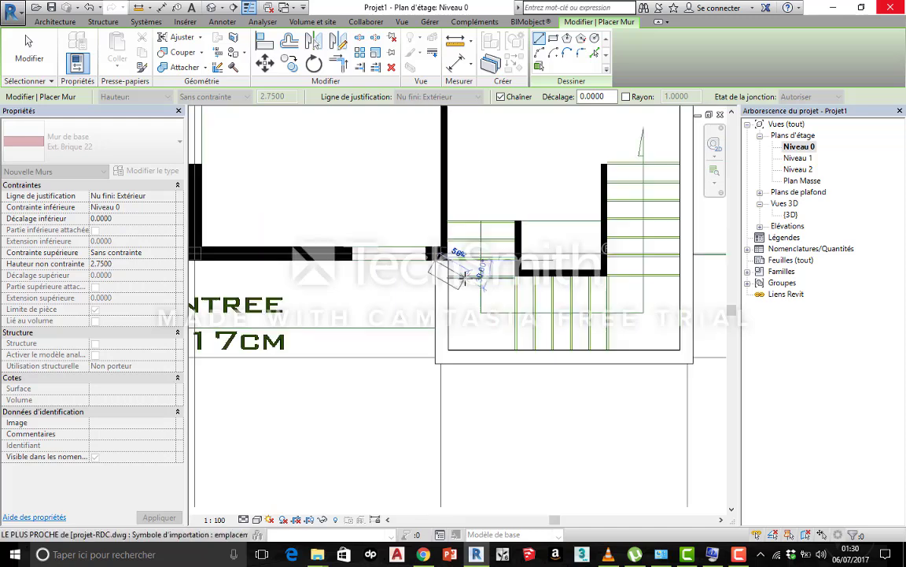
pyautogui.scroll(3, 347, 277)
pyautogui.scroll(2, 347, 277)
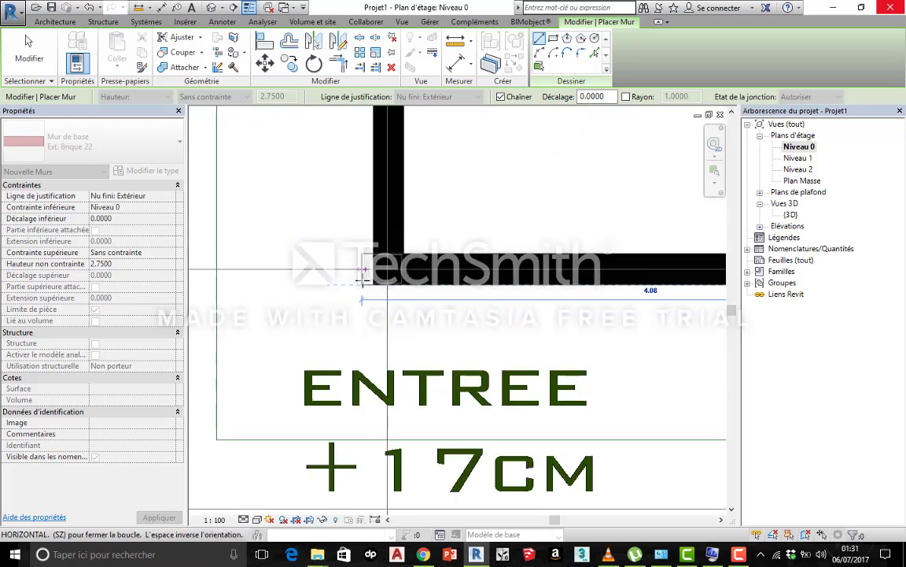
pyautogui.click(373, 285)
# Step: Draw the exterior walls up the Séjour's outer side and along the Cuisine's lower side to its outer corner
pyautogui.scroll(-3, 373, 285)
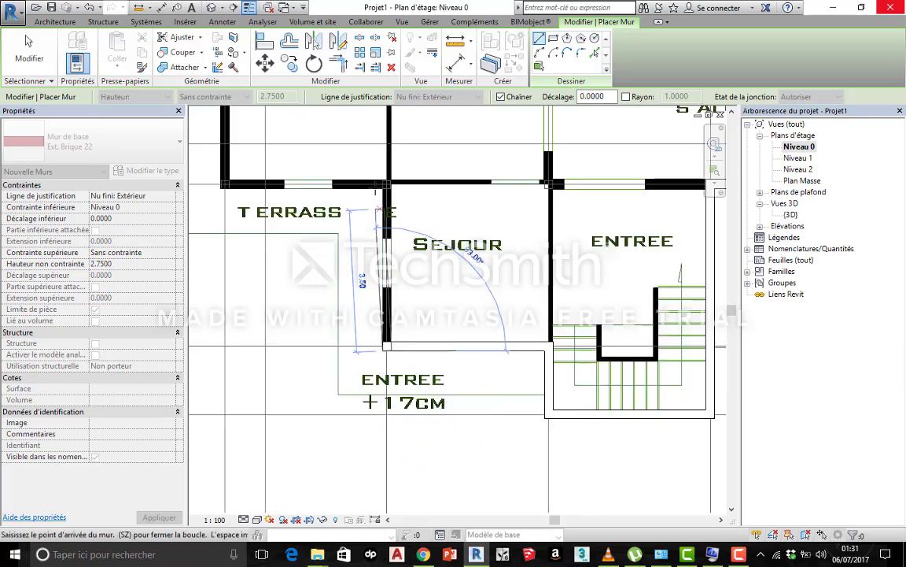
pyautogui.scroll(3, 383, 180)
pyautogui.scroll(2, 385, 180)
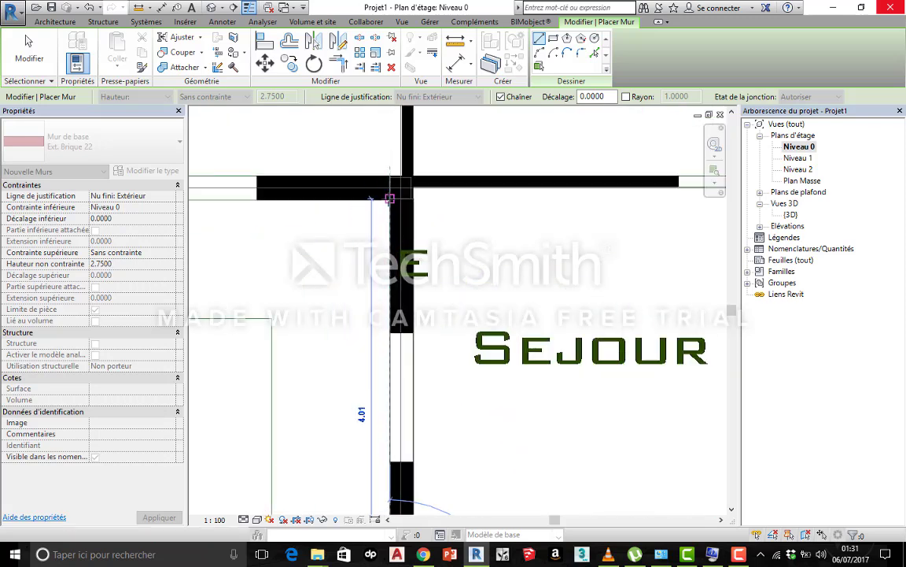
pyautogui.click(390, 198)
pyautogui.scroll(-4, 440, 252)
pyautogui.scroll(4, 400, 297)
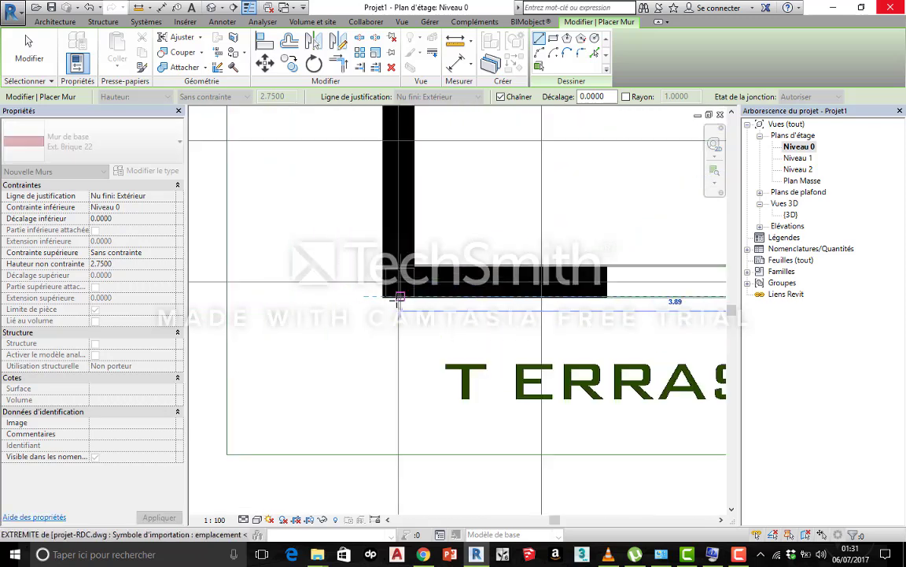
pyautogui.click(382, 299)
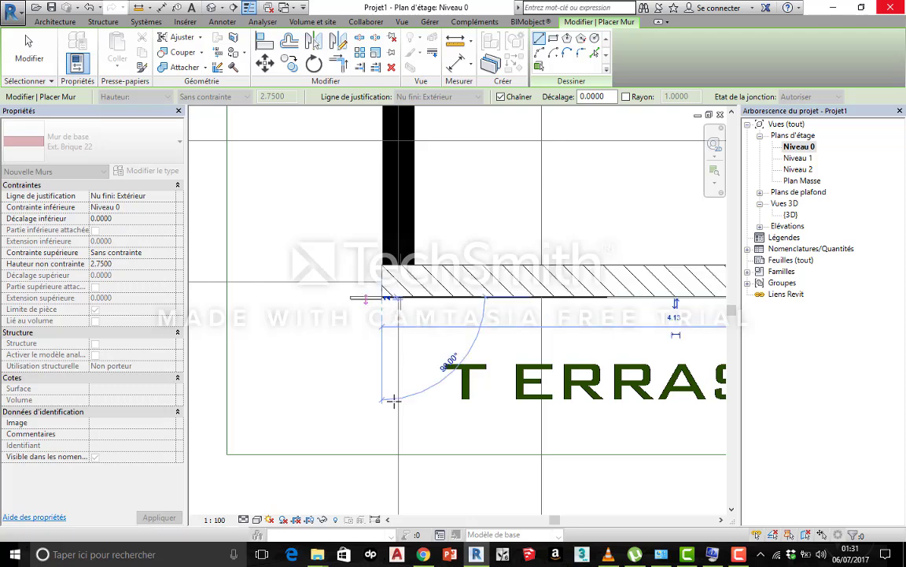
# Step: Close the exterior outline with the wall along the Cuisine and Chambre II up to the upper wall, and end wall placement
pyautogui.scroll(-4, 388, 394)
pyautogui.scroll(5, 384, 203)
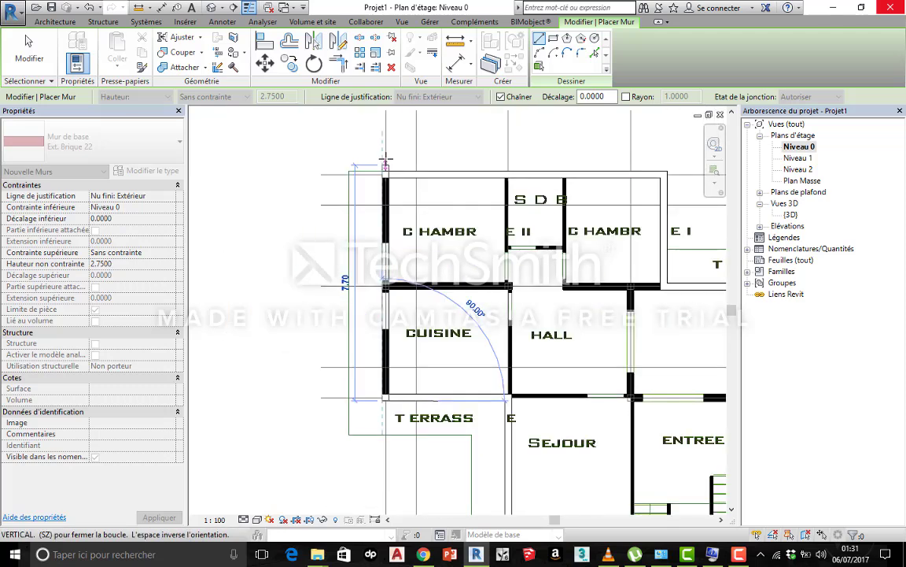
pyautogui.click(370, 211)
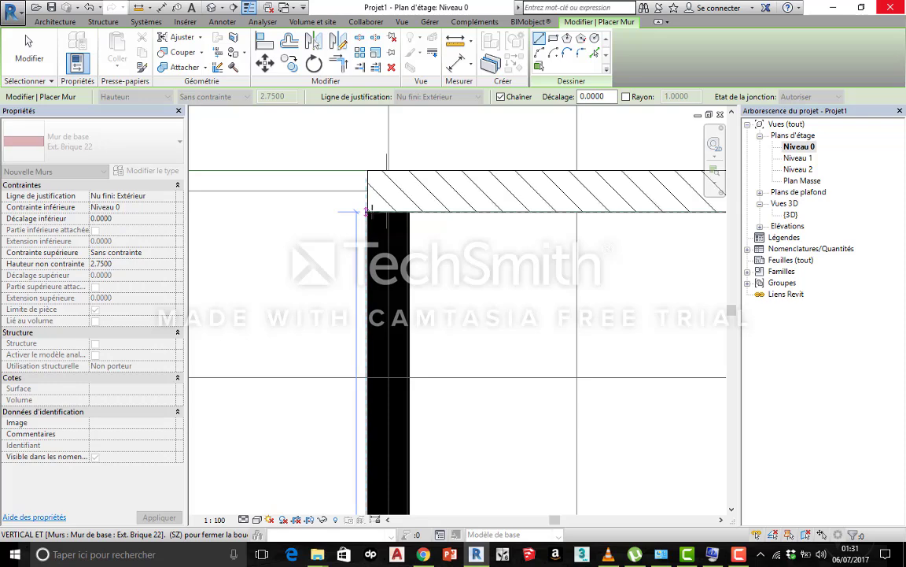
pyautogui.scroll(-5, 366, 211)
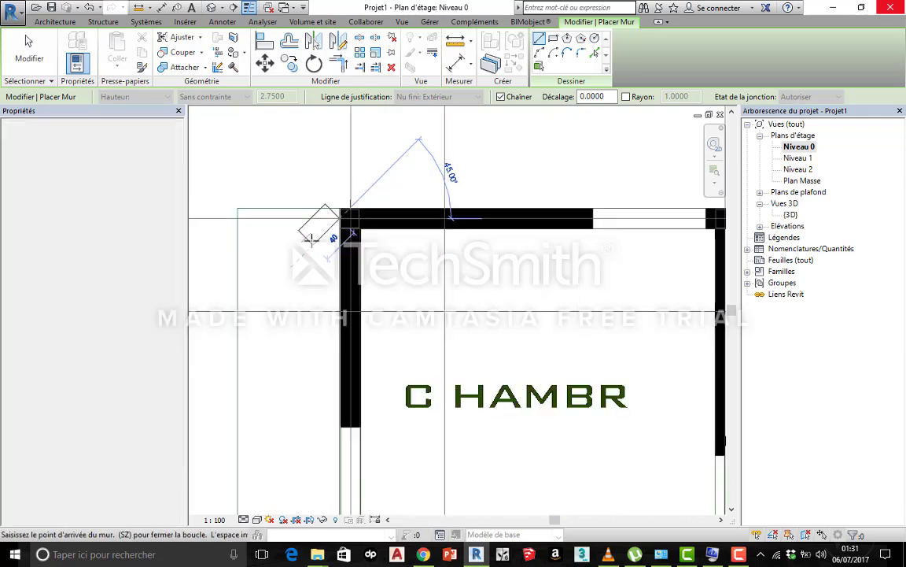
pyautogui.rightClick(354, 166)
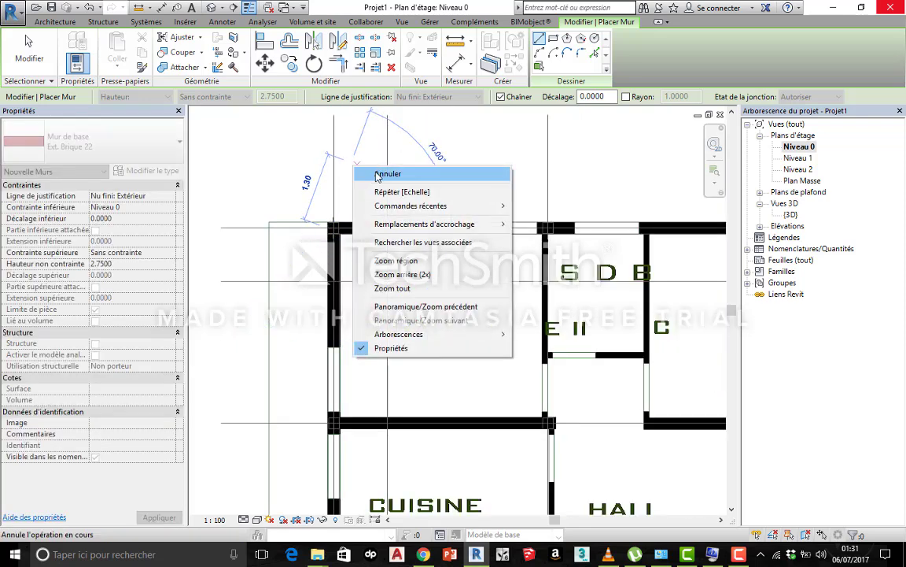
pyautogui.click(376, 177)
pyautogui.scroll(3, 346, 208)
pyautogui.scroll(-4, 329, 240)
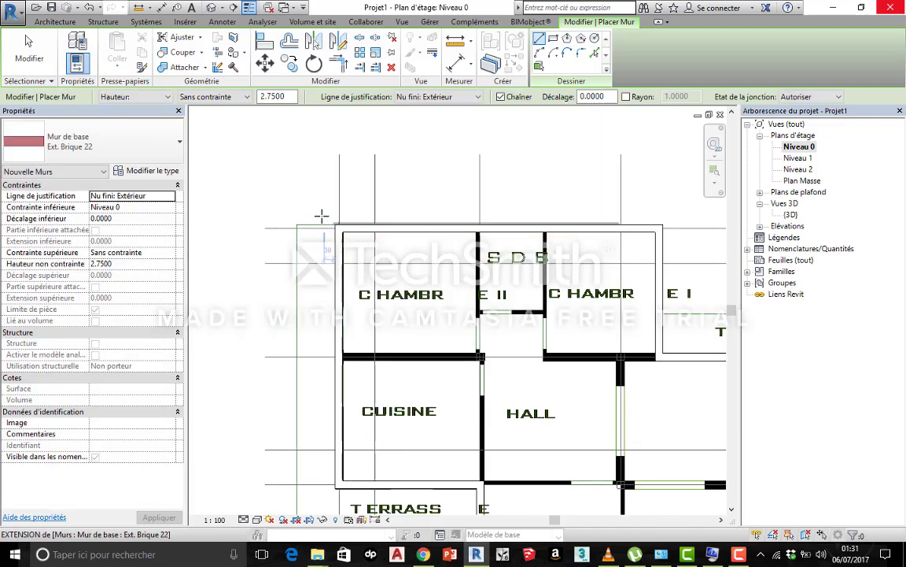
pyautogui.scroll(-4, 322, 216)
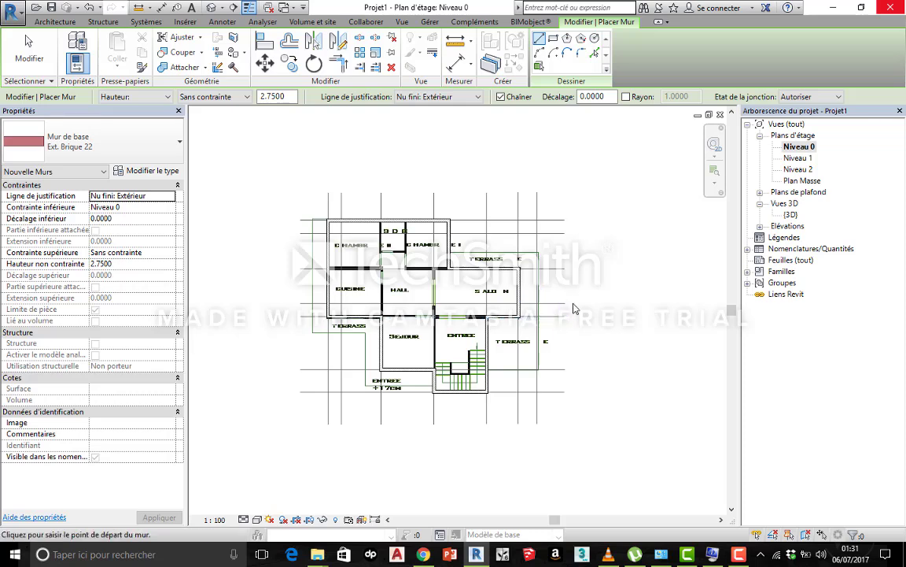
pyautogui.press('Escape')
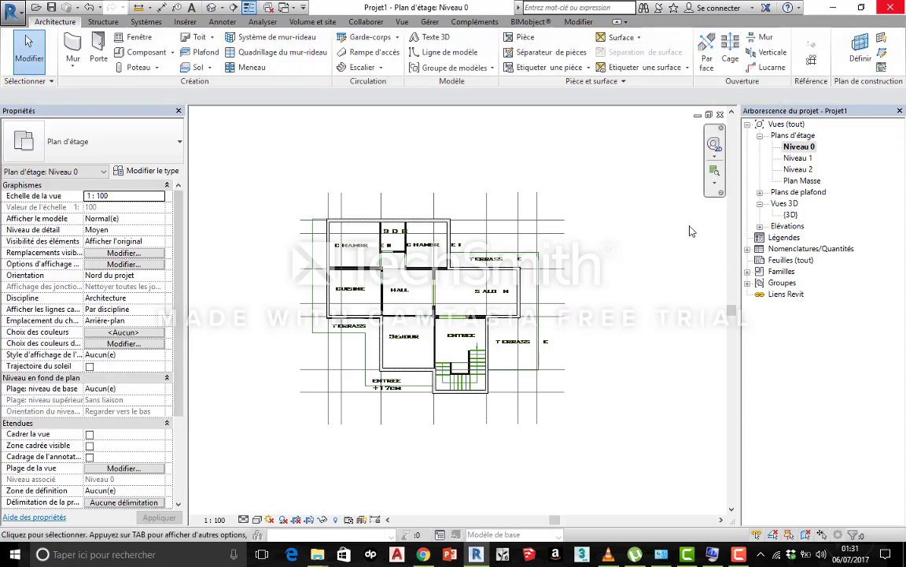
# Step: Open the {3D} view and orbit around the exterior walls to inspect them
pyautogui.doubleClick(791, 216)
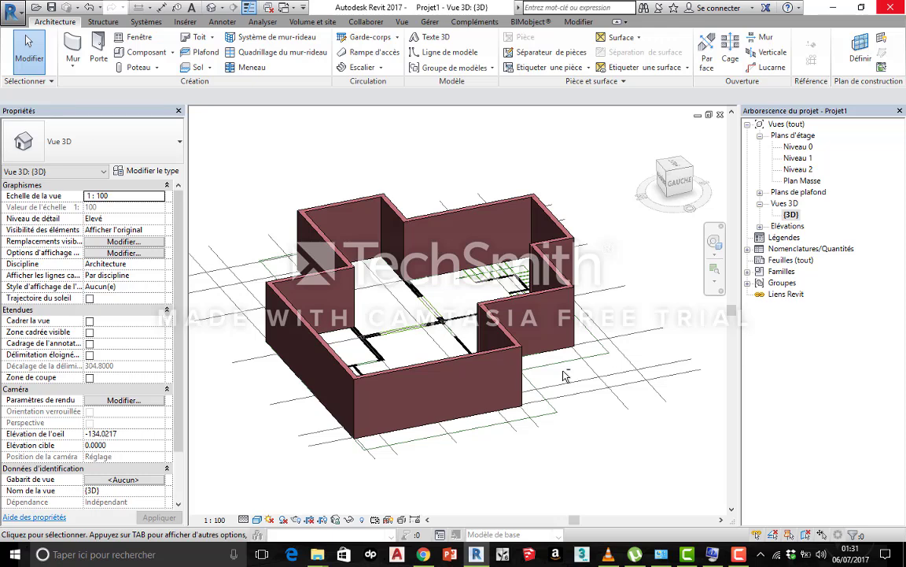
pyautogui.keyDown('shift'); pyautogui.moveTo(555, 383); pyautogui.dragTo(607, 395, button='middle'); pyautogui.keyUp('shift')
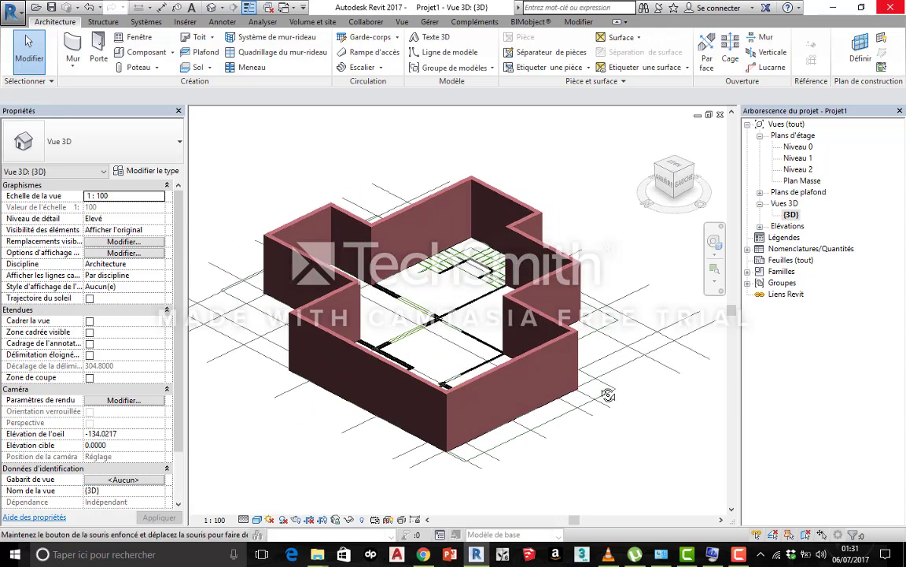